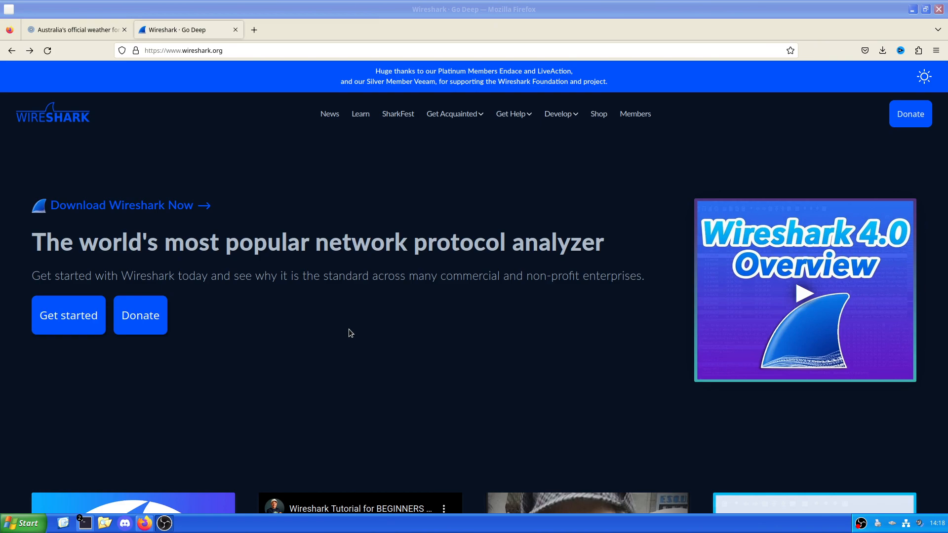
pyautogui.scroll(-2, 349, 329)
pyautogui.scroll(2, 348, 334)
# Step: Close the spare terminal window, switch to the remaining terminal, and change to the home directory with cd
pyautogui.moveTo(82, 518)
pyautogui.moveTo(111, 496)
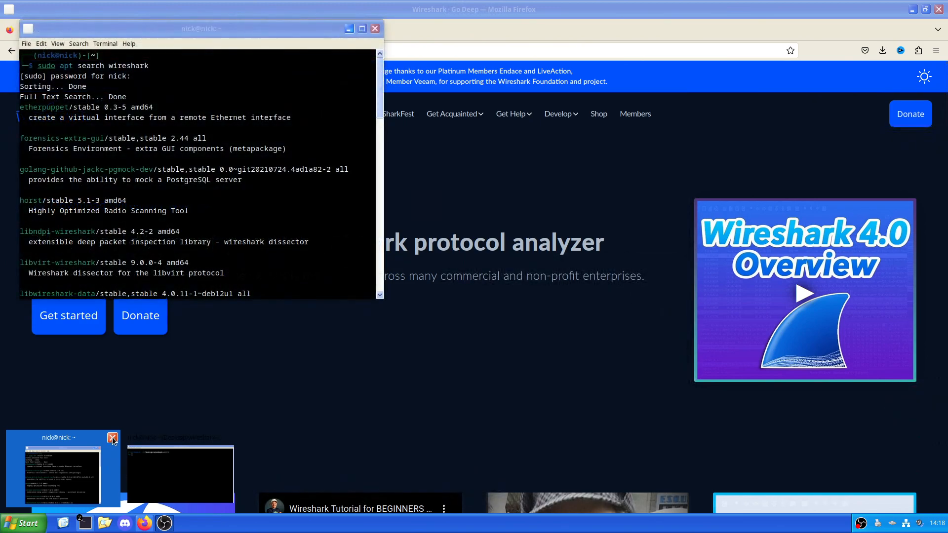
pyautogui.click(113, 438)
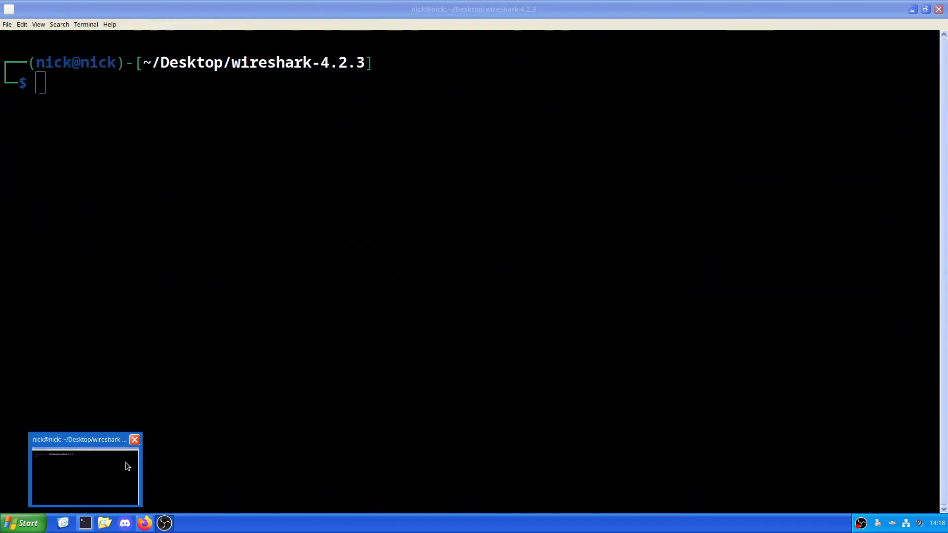
pyautogui.click(127, 461)
pyautogui.write('cd')
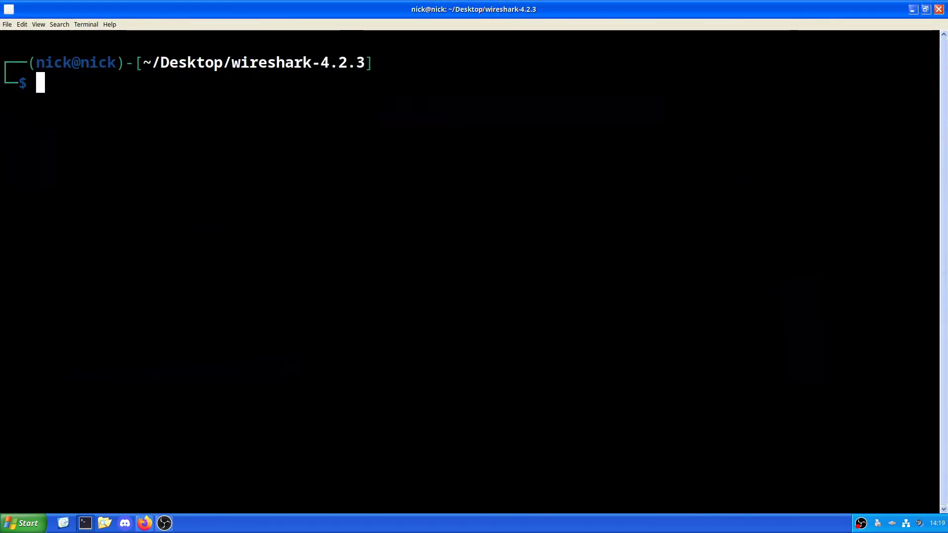
pyautogui.press('Return')
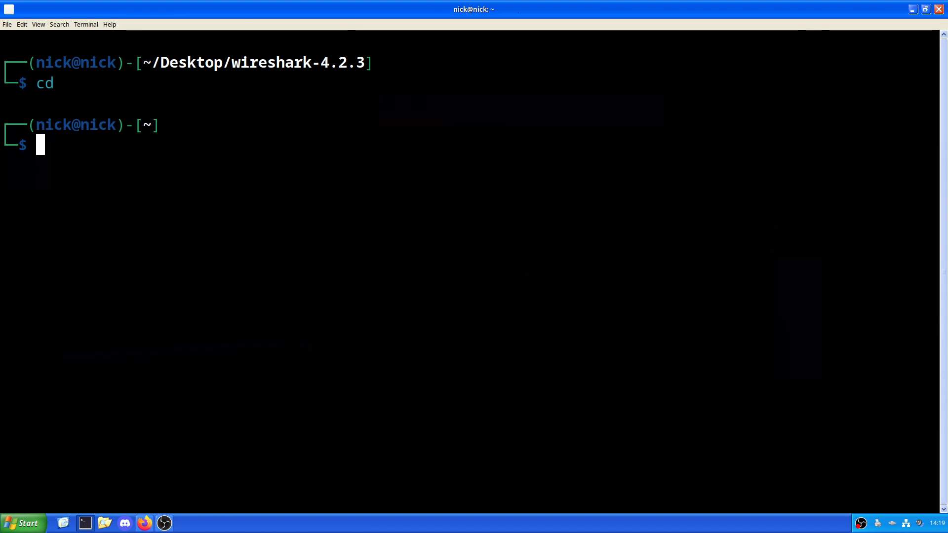
# Step: Search the package repositories with "sudo apt search wireshark" and look through the listed packages
pyautogui.write('sudo apt s')
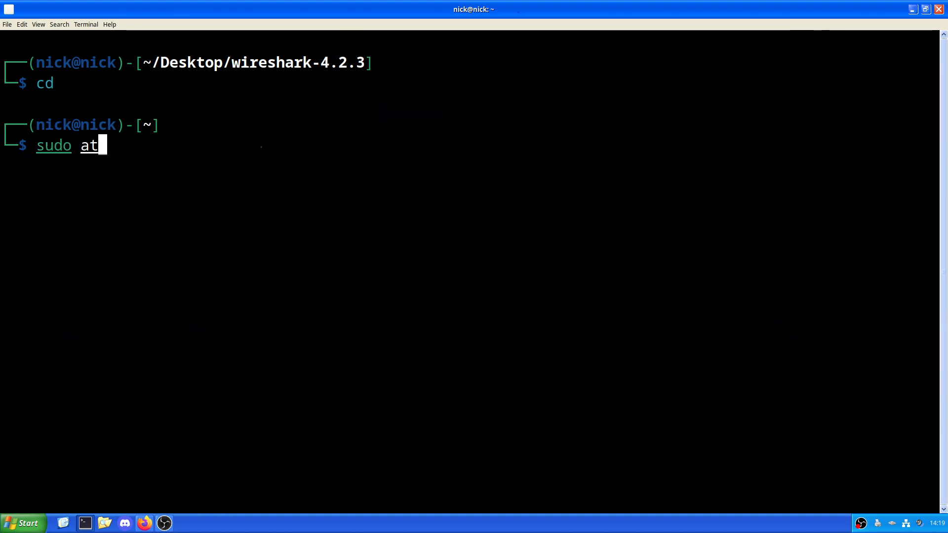
pyautogui.write('earch ')
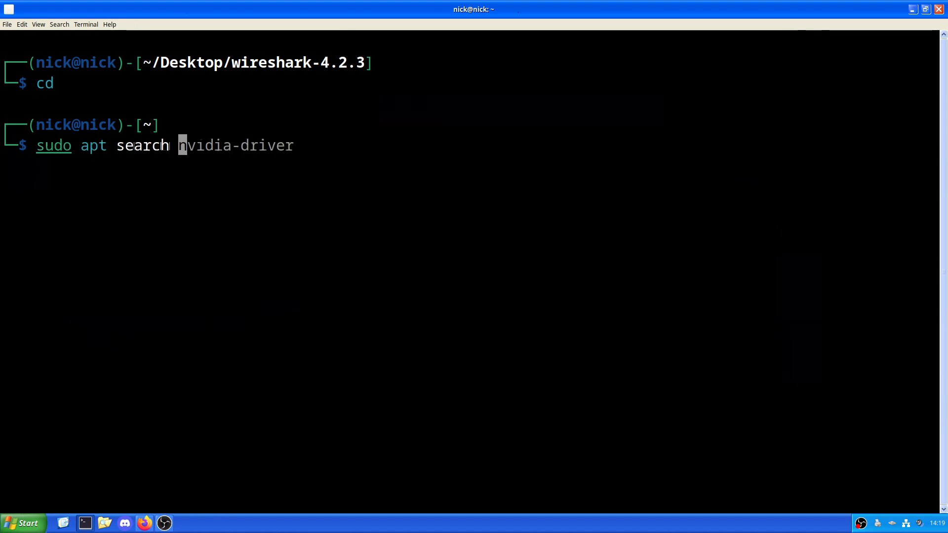
pyautogui.write('wireshark')
pyautogui.press('Return')
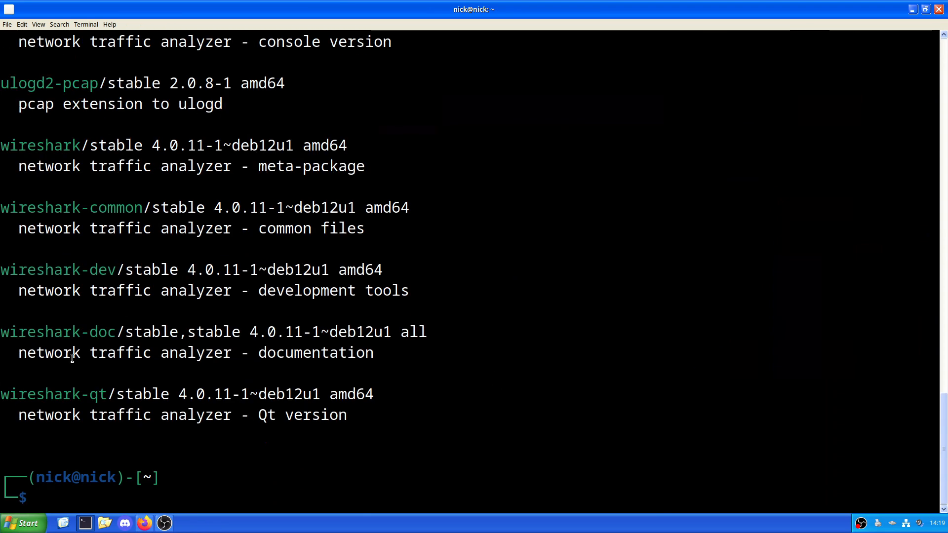
pyautogui.scroll(4, 89, 72)
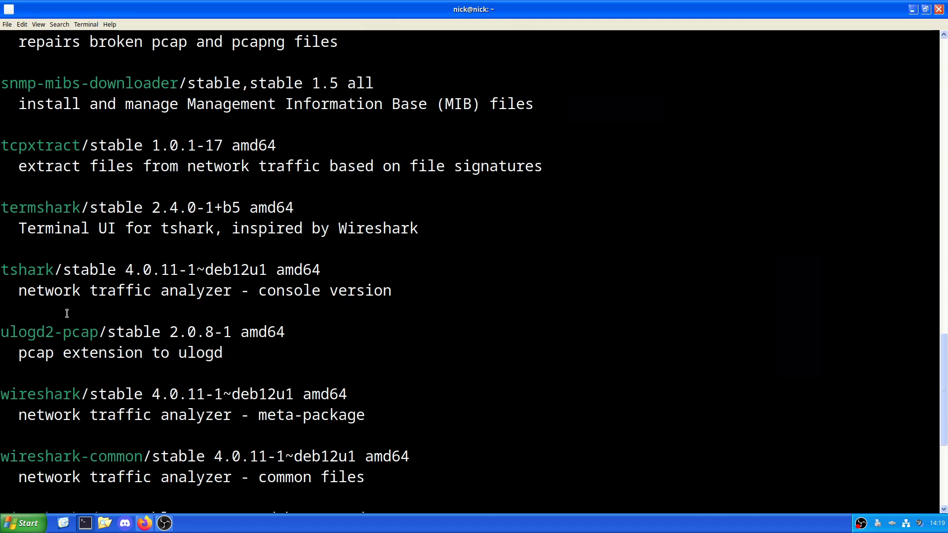
pyautogui.scroll(1, 61, 219)
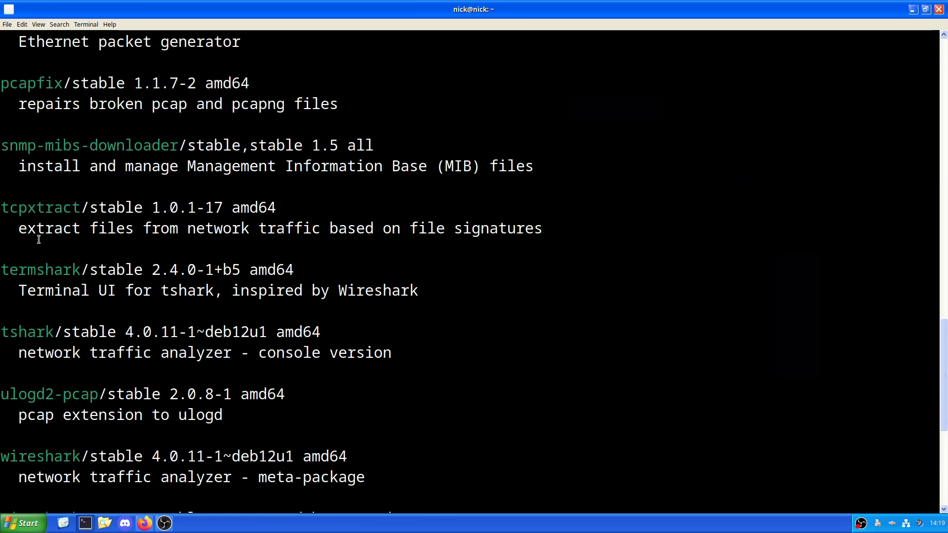
pyautogui.scroll(9, 45, 129)
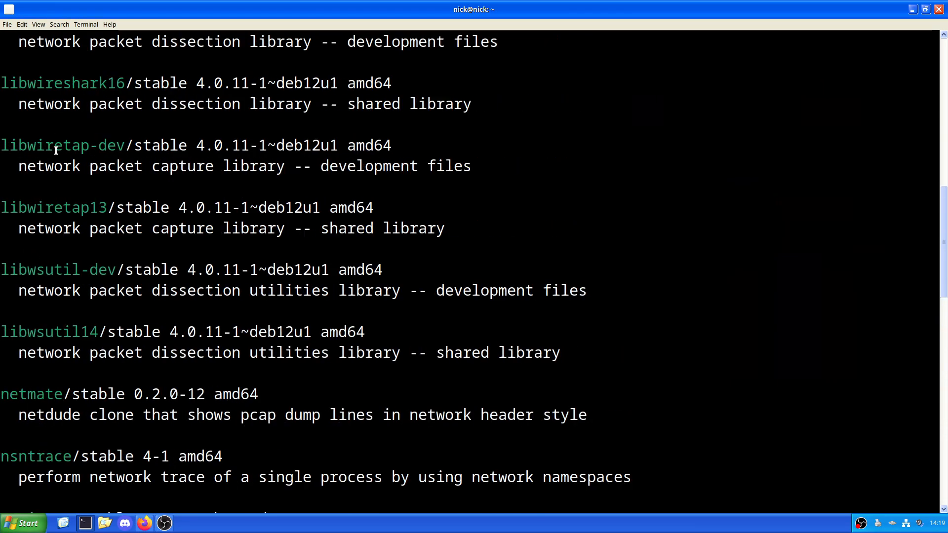
pyautogui.scroll(-14, 46, 153)
# Step: Install Wireshark with "sudo apt install wireshark", accepting the installation and allowing non-superusers to capture packets
pyautogui.write('sudo apt install wireshark')
pyautogui.press('Return')
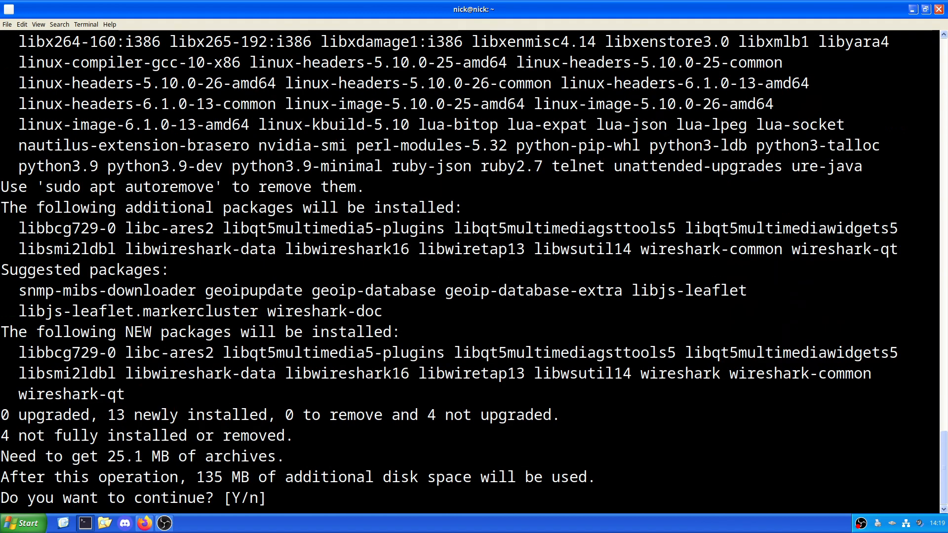
pyautogui.write('y')
pyautogui.press('Return')
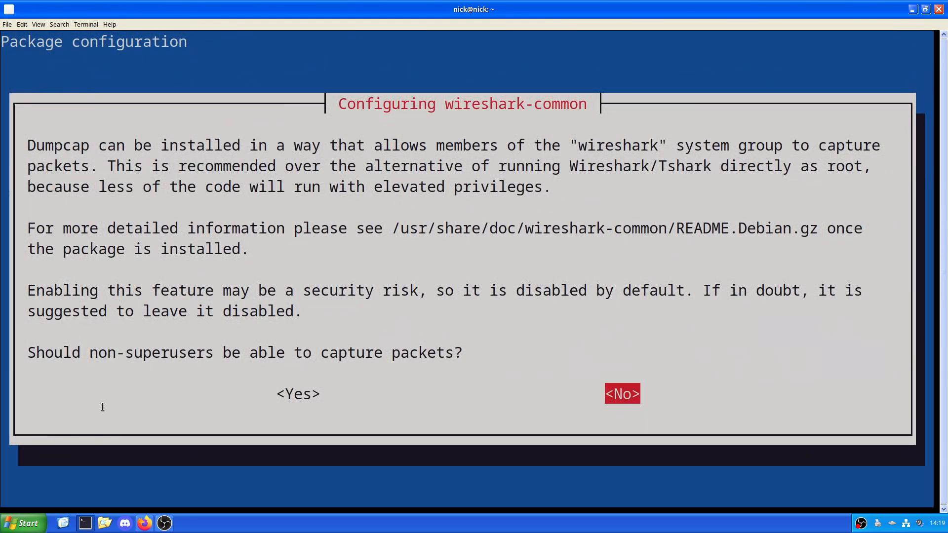
pyautogui.press('Left')
pyautogui.press('Return')
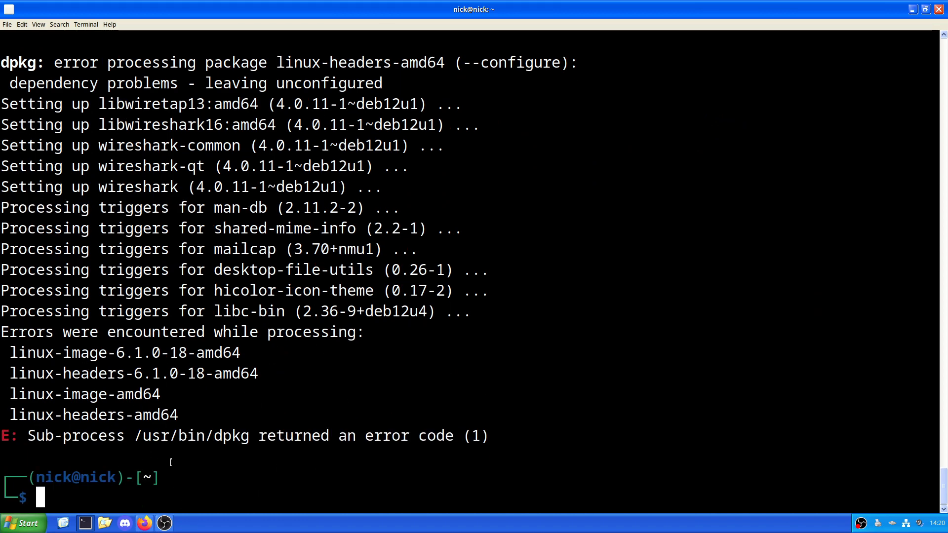
# Step: Find Wireshark among the installed applications and launch it as the regular user
pyautogui.press('super')
pyautogui.write('wir')
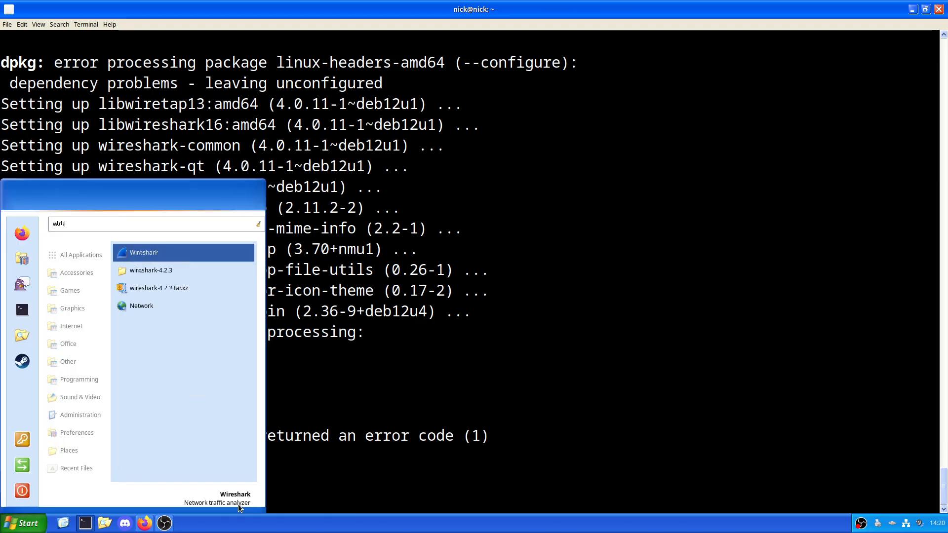
pyautogui.press('Return')
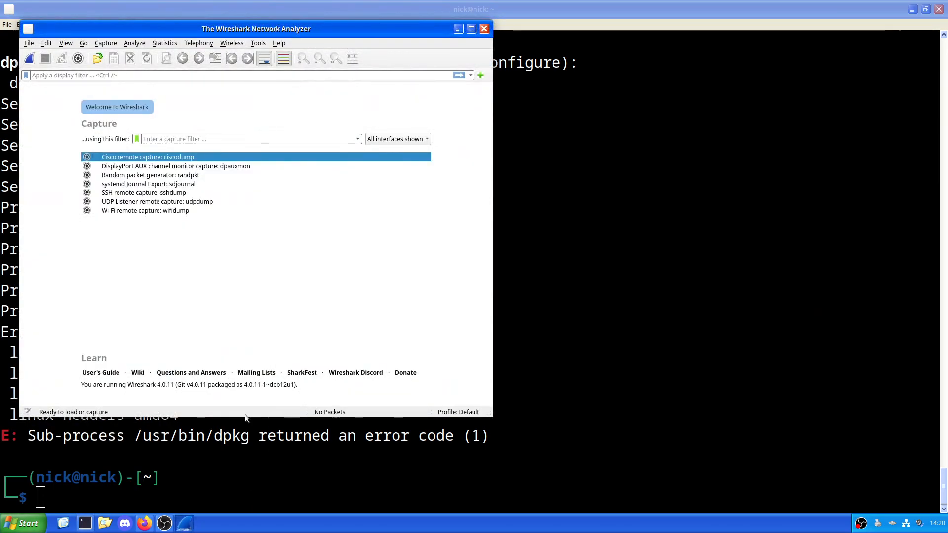
pyautogui.click(144, 524)
pyautogui.click(78, 29)
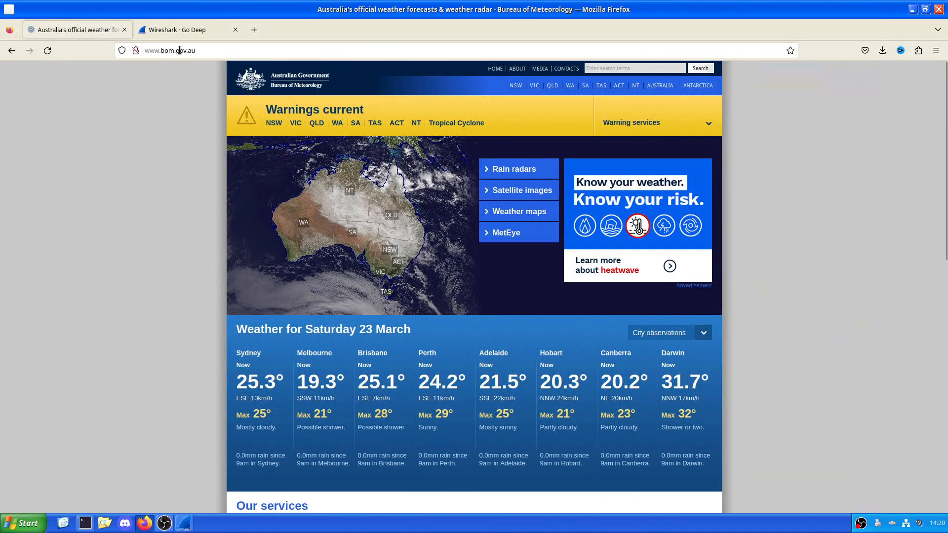
pyautogui.click(136, 51)
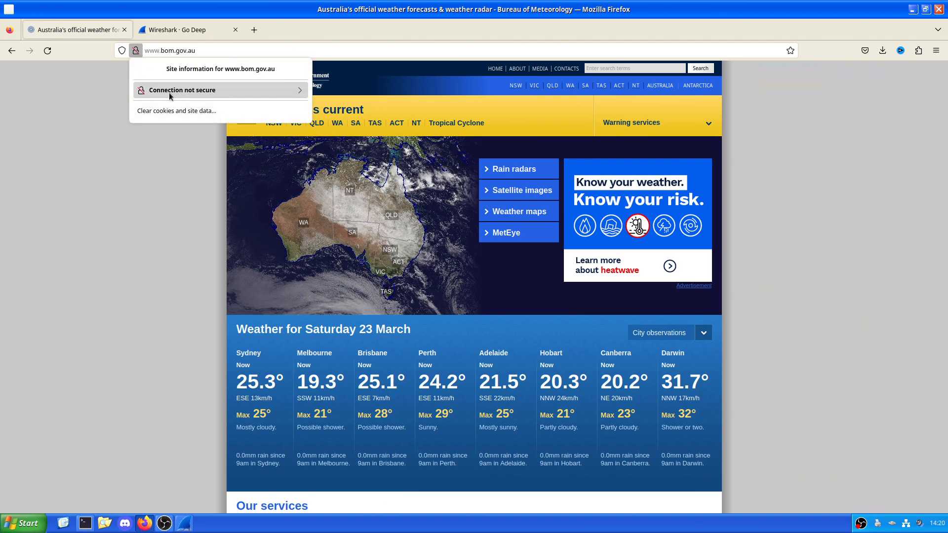
pyautogui.click(238, 91)
pyautogui.click(149, 202)
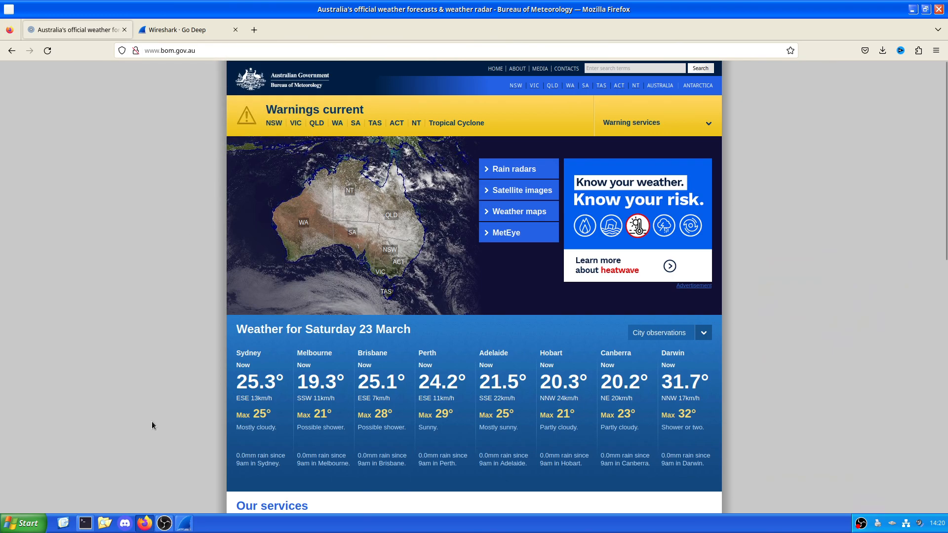
# Step: Return to Wireshark, maximize its window, and try to start a capture on the Cisco remote capture interface
pyautogui.click(184, 522)
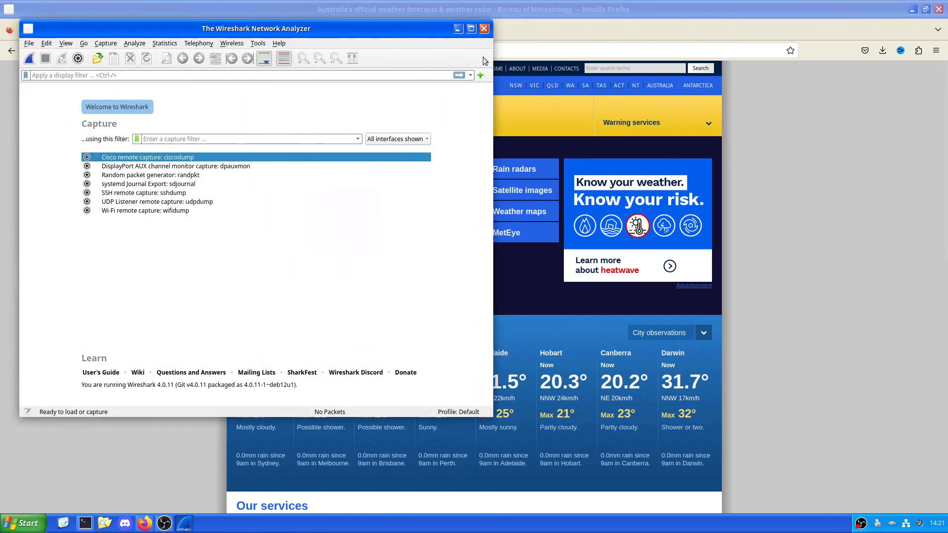
pyautogui.click(470, 29)
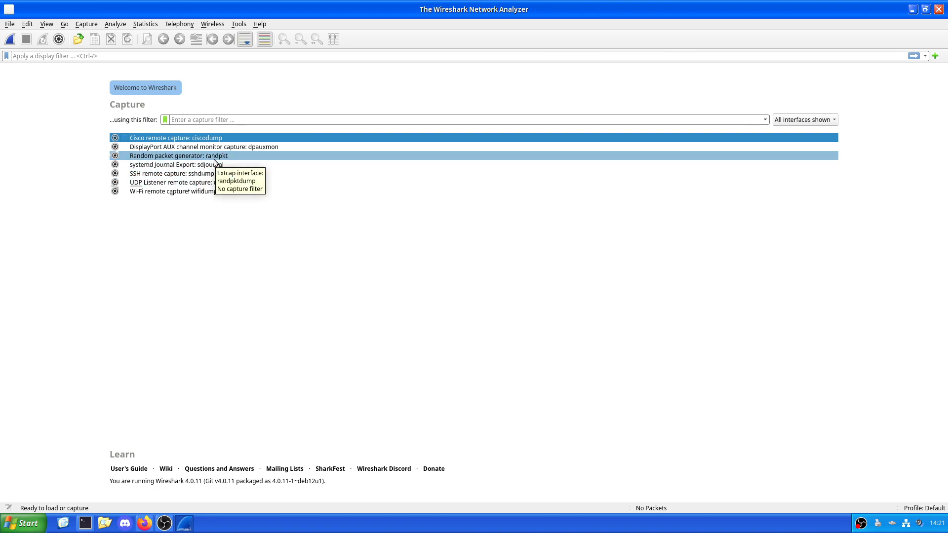
pyautogui.click(10, 40)
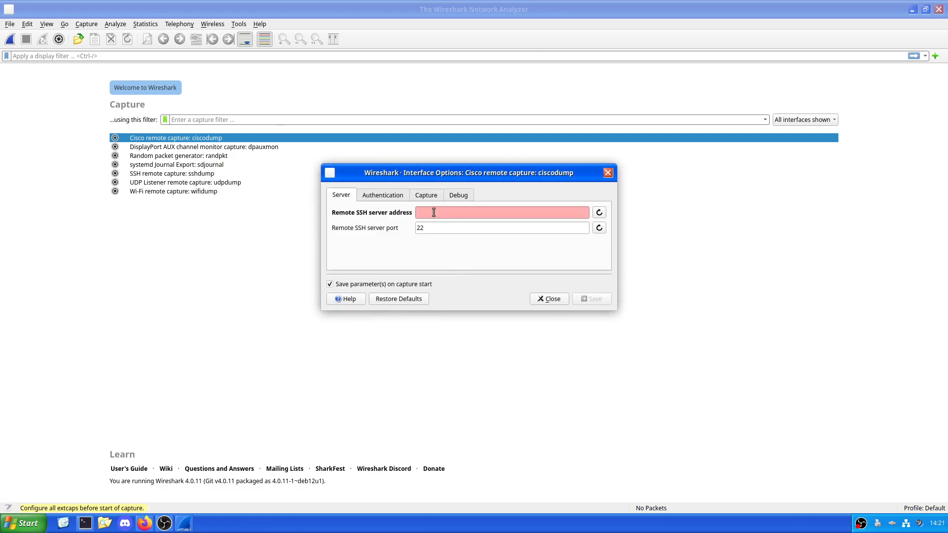
pyautogui.click(379, 195)
pyautogui.click(341, 195)
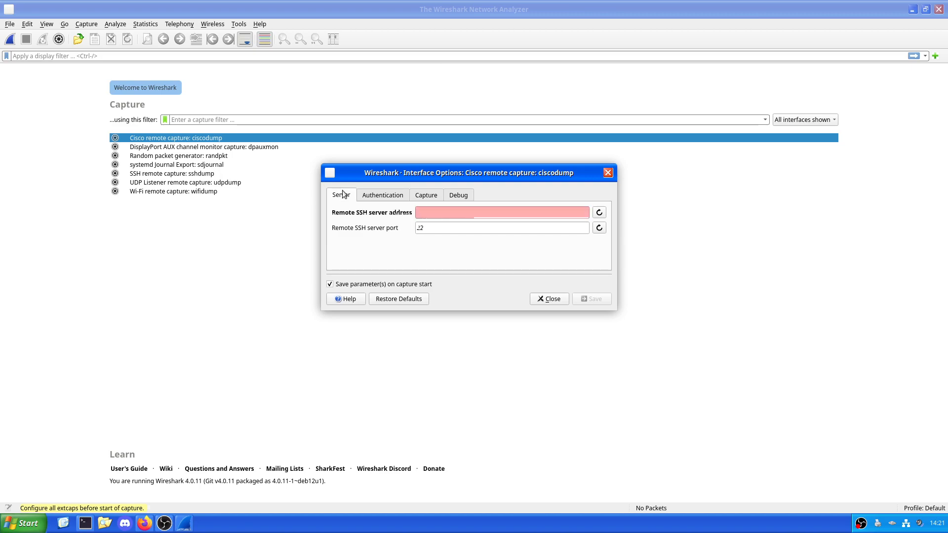
pyautogui.click(548, 299)
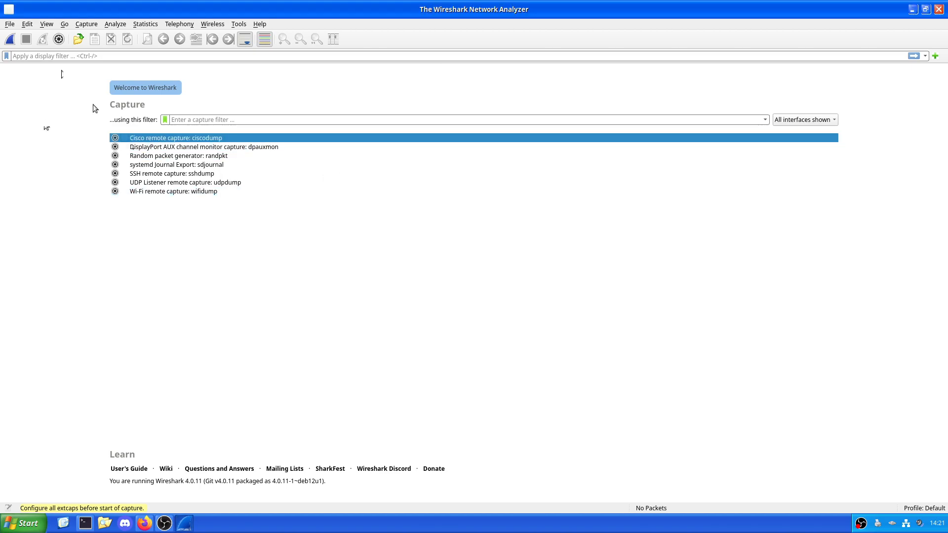
# Step: Try to start the capture from the capture options and dismiss the Cisco interface settings
pyautogui.click(58, 40)
pyautogui.click(685, 392)
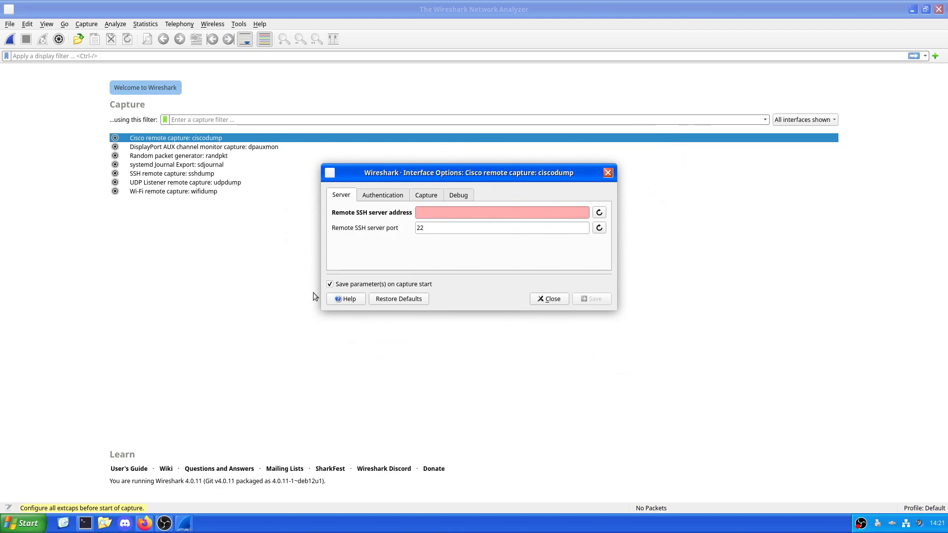
pyautogui.click(554, 299)
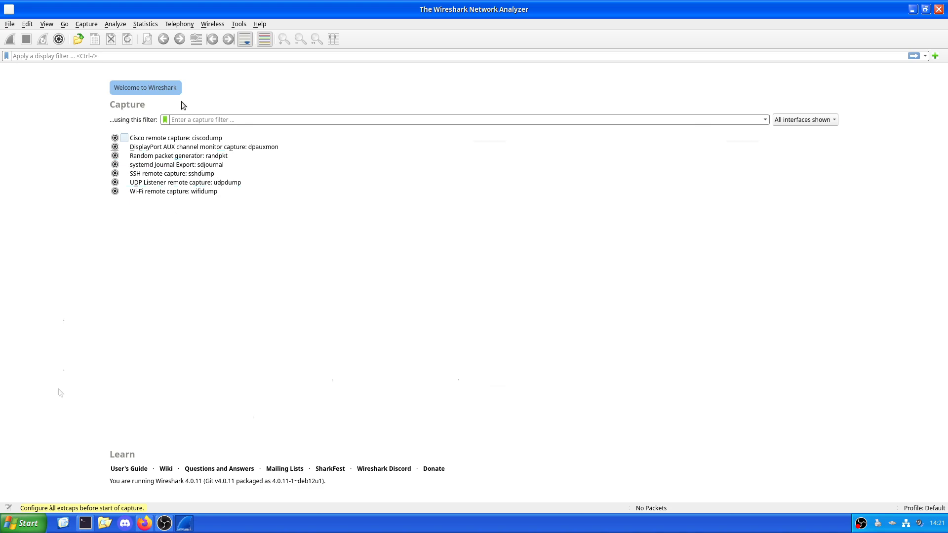
# Step: Hide the External Capture interfaces and show them again in the interface list
pyautogui.click(786, 122)
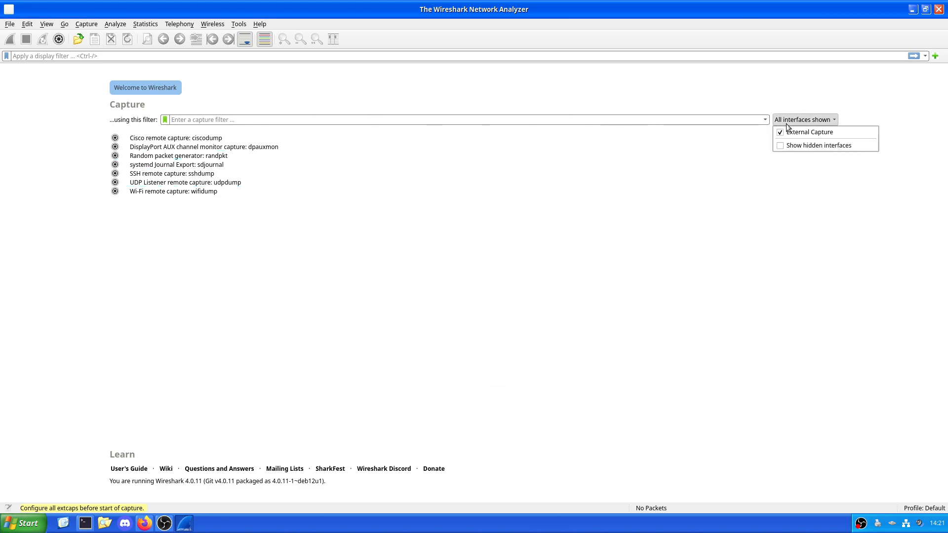
pyautogui.click(789, 131)
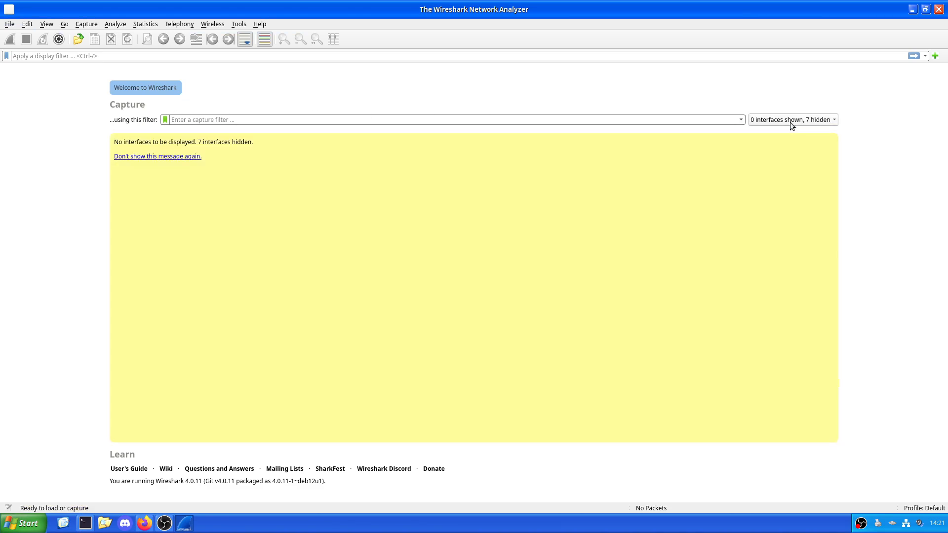
pyautogui.click(790, 122)
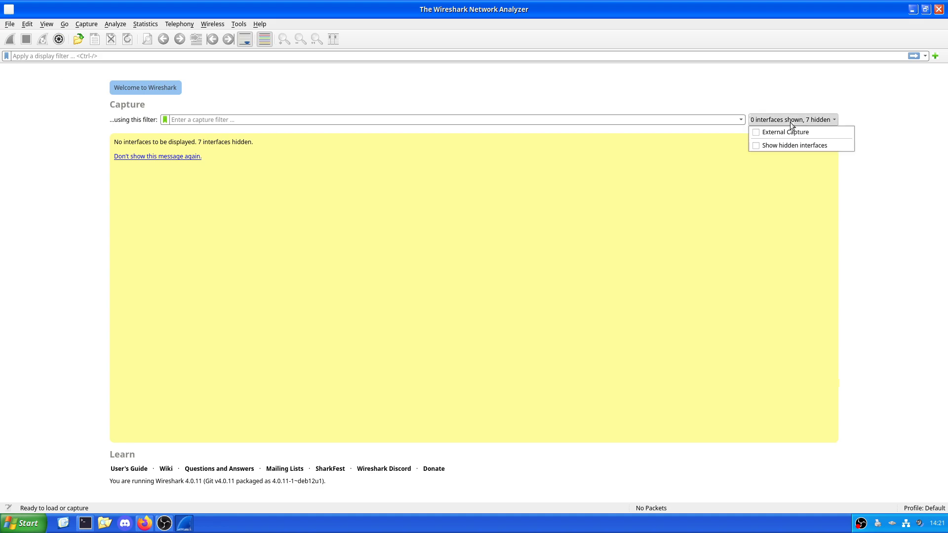
pyautogui.click(789, 131)
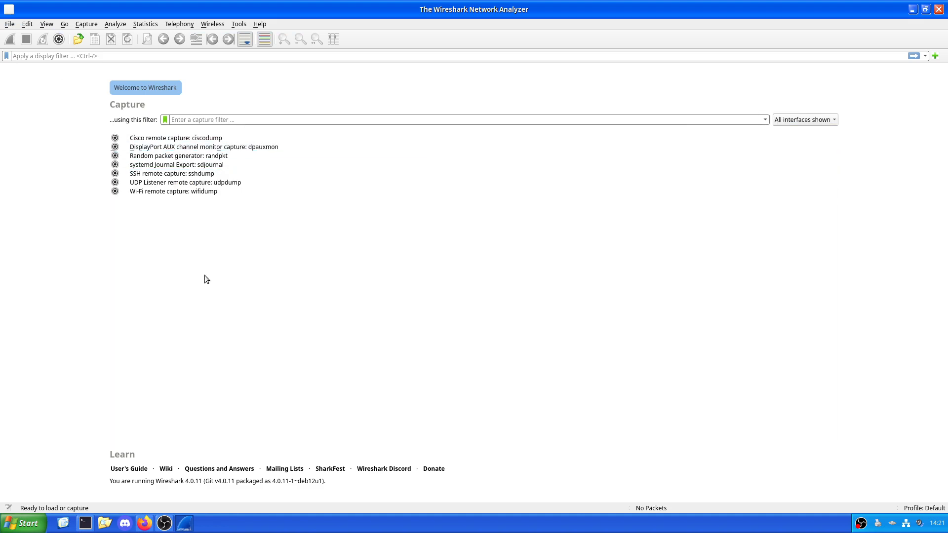
# Step: Try the UDP Listener remote capture interface and close Wireshark
pyautogui.doubleClick(173, 184)
pyautogui.click(560, 260)
pyautogui.click(939, 5)
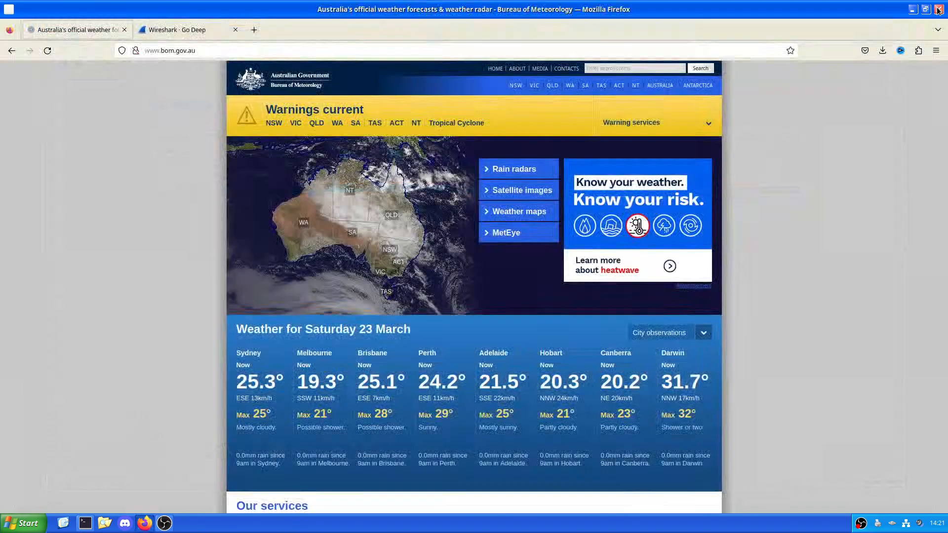
# Step: Find Wireshark among the installed applications and examine the extra options offered for its entry
pyautogui.press('super')
pyautogui.write('wire')
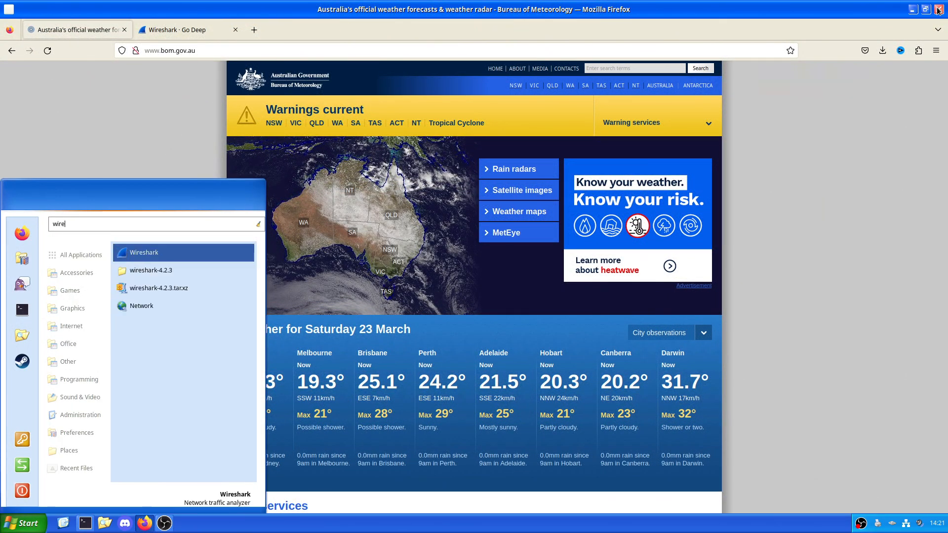
pyautogui.rightClick(207, 252)
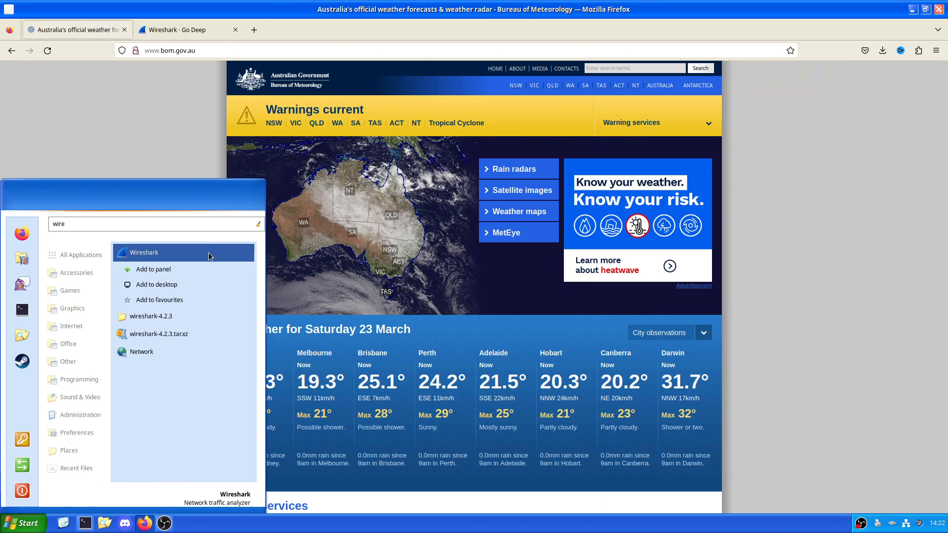
pyautogui.rightClick(157, 257)
pyautogui.click(84, 525)
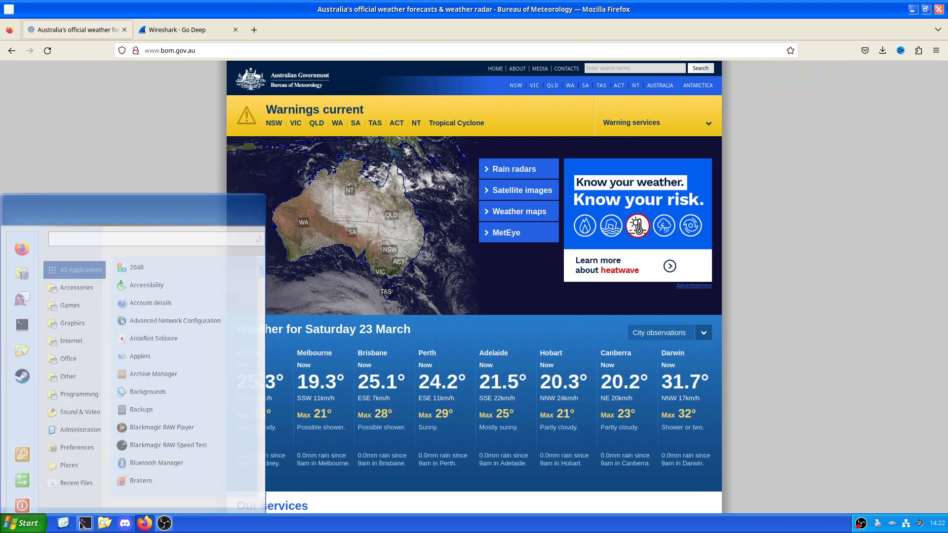
# Step: Switch to the terminal and start Wireshark with root privileges using "sudo wireshark"
pyautogui.click(85, 524)
pyautogui.write('sudo wiresghar')
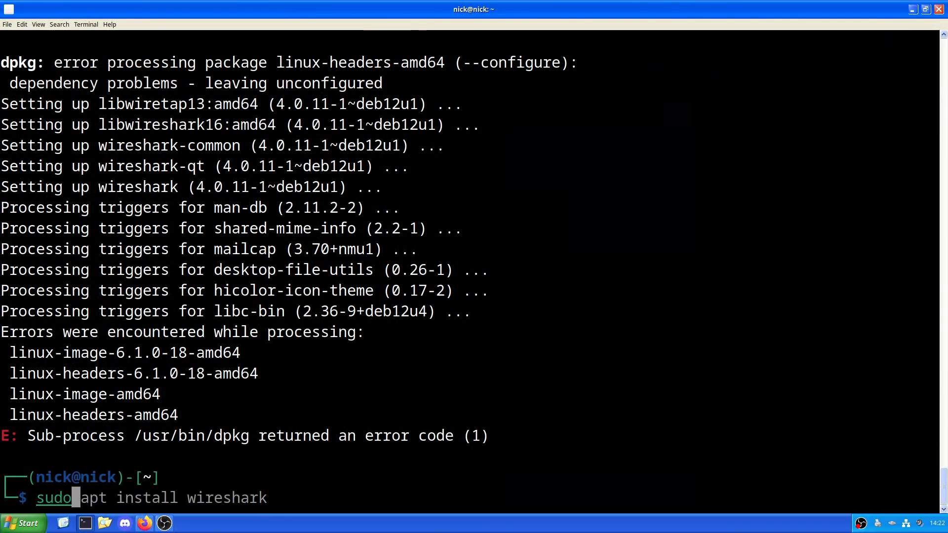
pyautogui.press('BackSpace')
pyautogui.press('BackSpace')
pyautogui.write('hark')
pyautogui.press('Return')
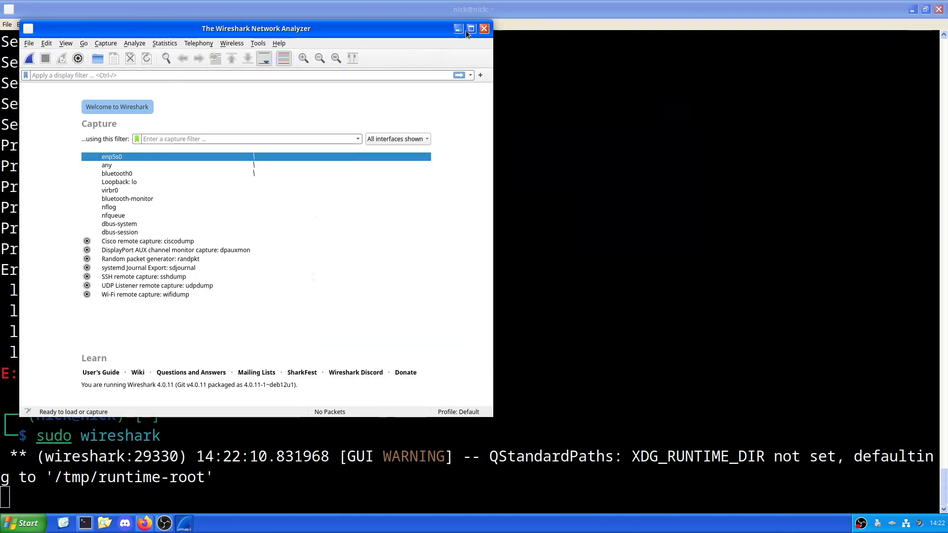
# Step: Maximize the Wireshark window and start a live capture on the enp5s0 interface
pyautogui.click(470, 29)
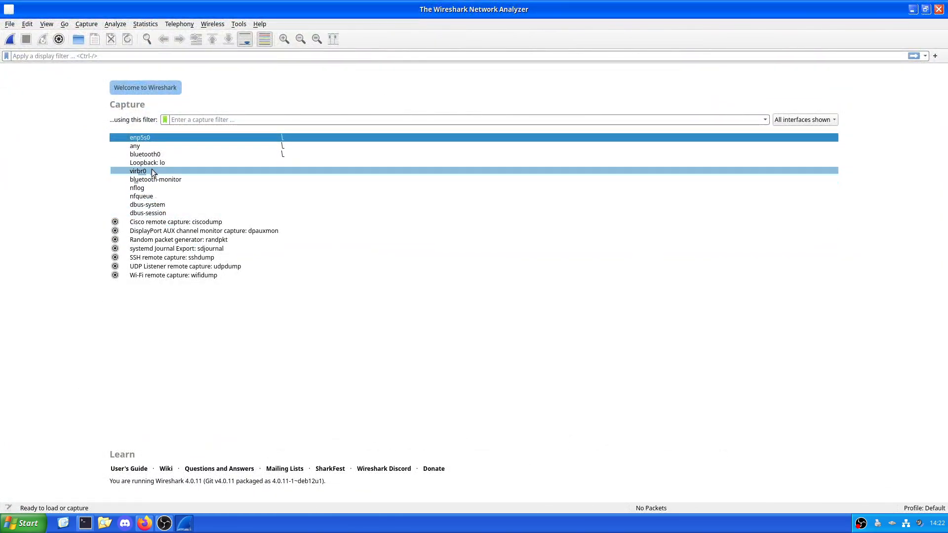
pyautogui.doubleClick(153, 139)
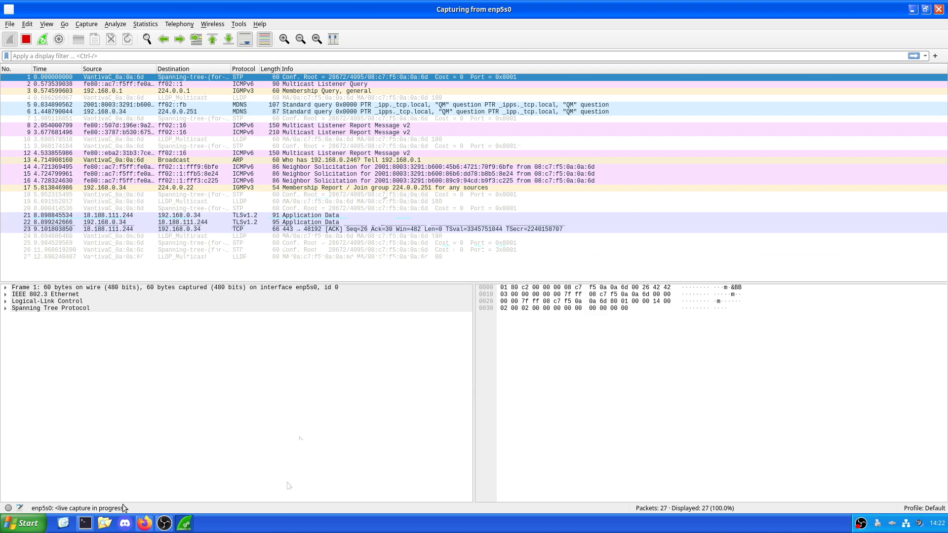
# Step: Switch to Firefox, tile it beside the capture window, and open the Bureau of Meteorology's Satellite images page to generate traffic
pyautogui.click(145, 523)
pyautogui.moveTo(398, 34); pyautogui.dragTo(946, 150)
pyautogui.click(386, 32)
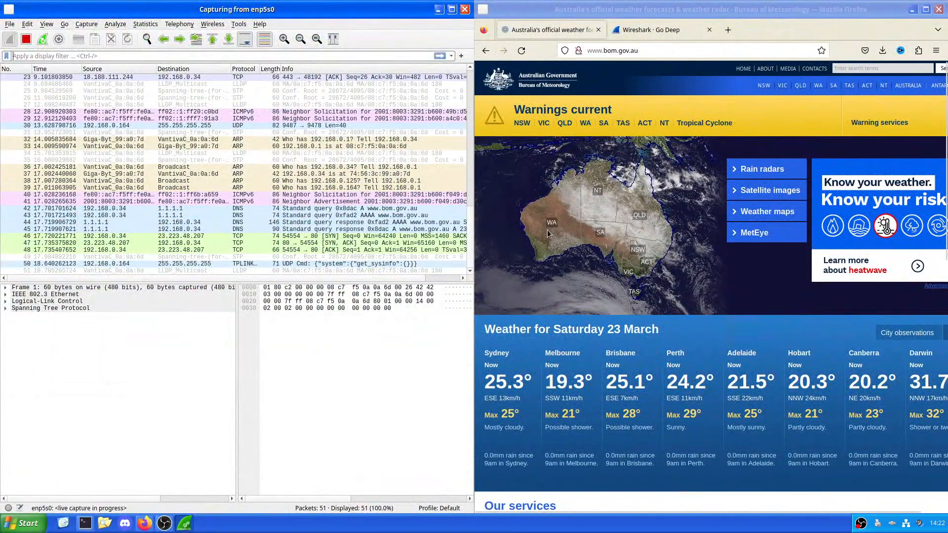
pyautogui.scroll(6, 406, 154)
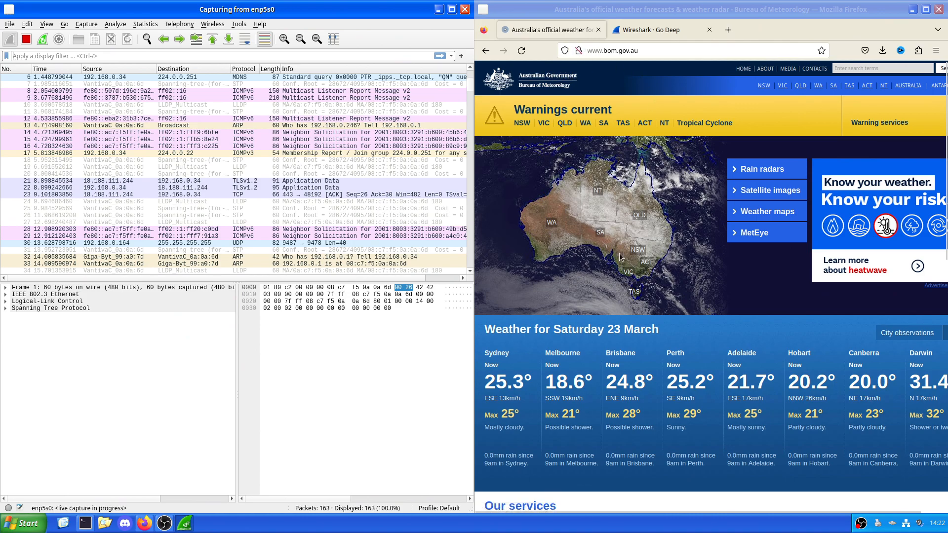
pyautogui.click(755, 192)
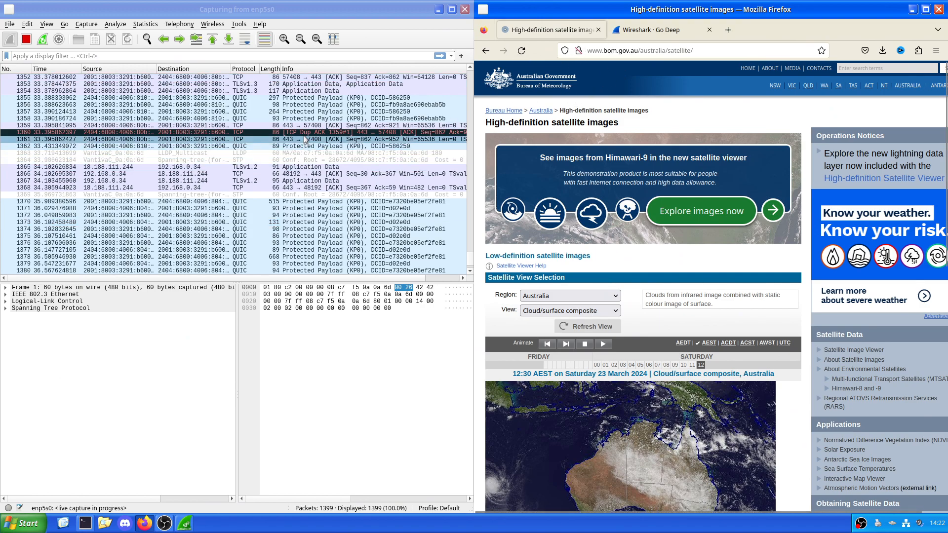
# Step: Select the TCP Dup ACK packet in the live capture and maximize the Wireshark window
pyautogui.click(304, 132)
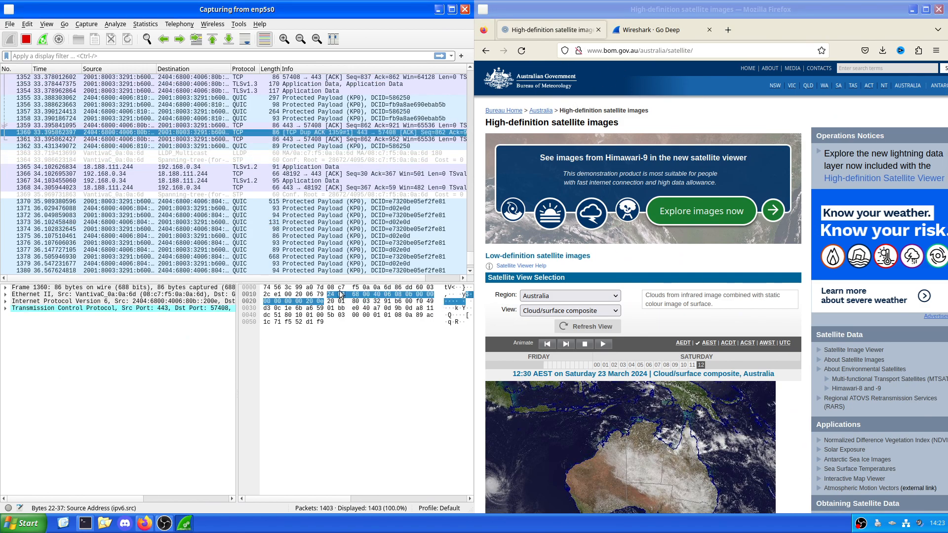
pyautogui.click(451, 9)
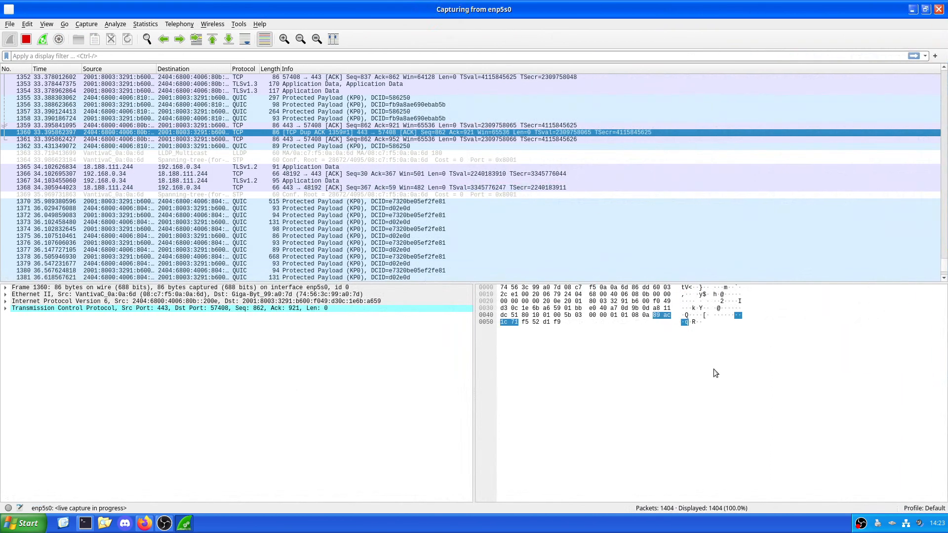
pyautogui.scroll(7, 367, 203)
pyautogui.scroll(3, 368, 204)
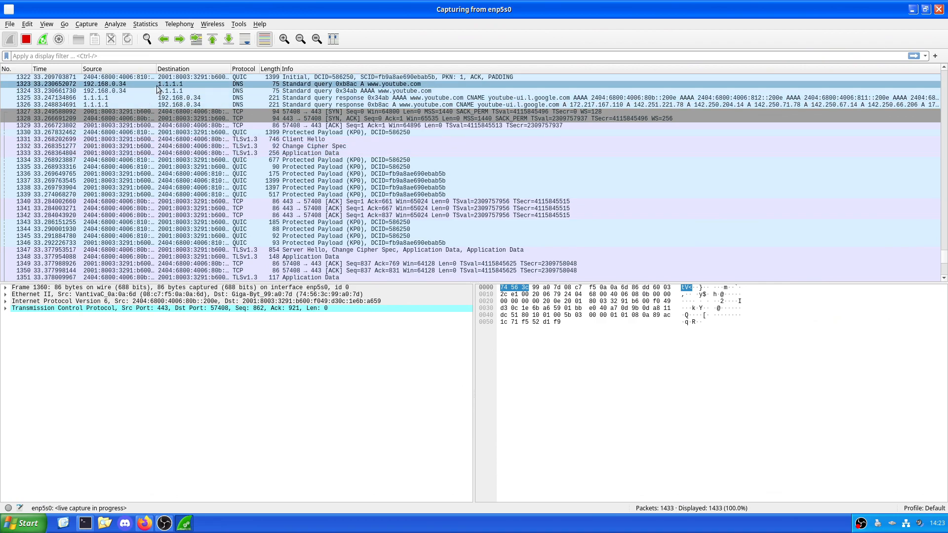
pyautogui.click(157, 92)
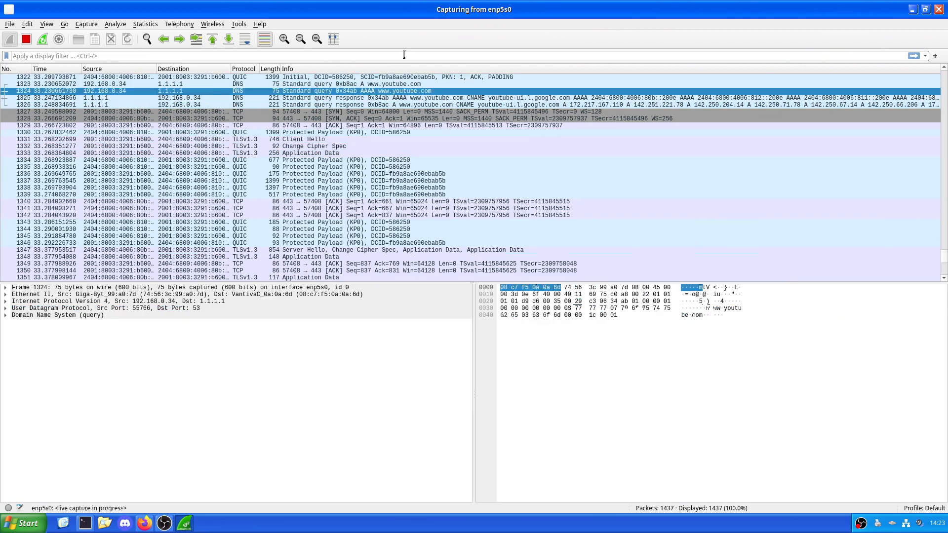
pyautogui.scroll(2, 302, 170)
pyautogui.scroll(2, 302, 170)
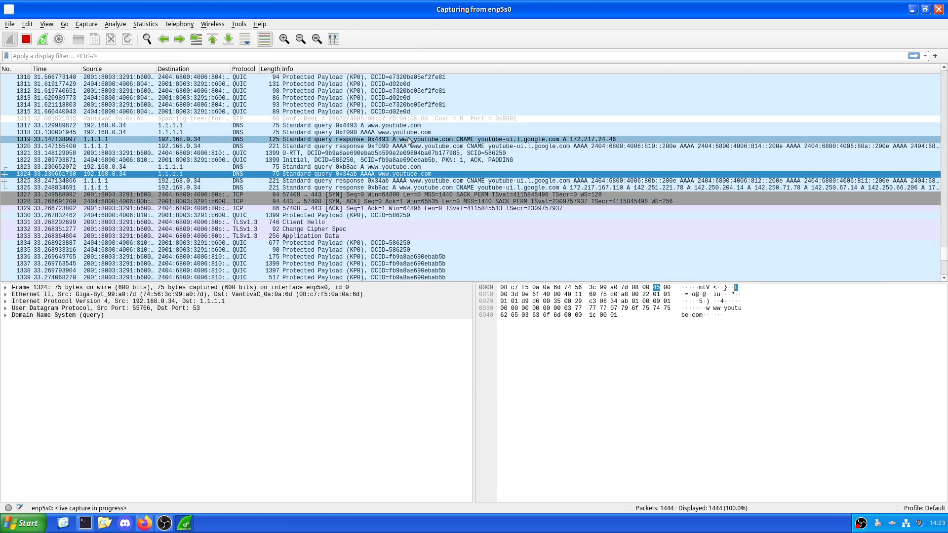
pyautogui.click(401, 139)
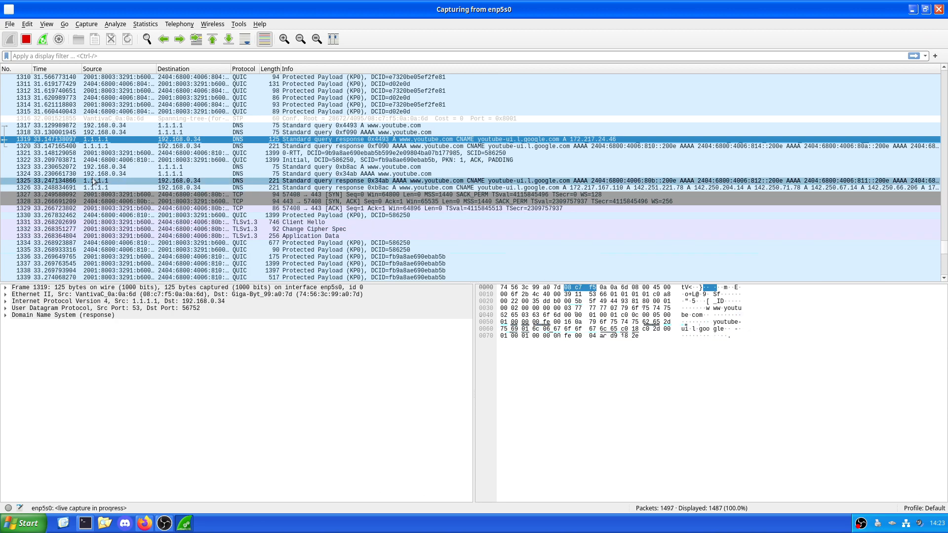
pyautogui.click(344, 251)
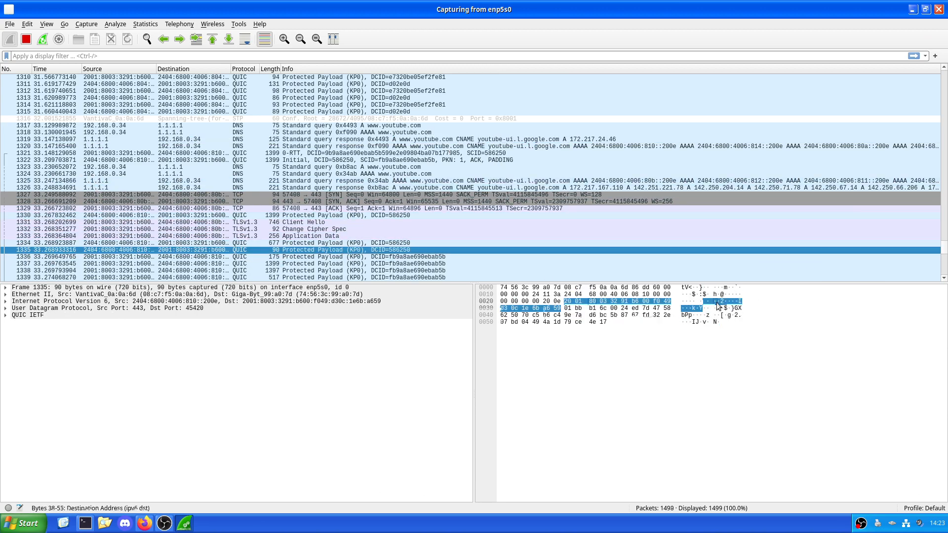
pyautogui.scroll(7, 259, 153)
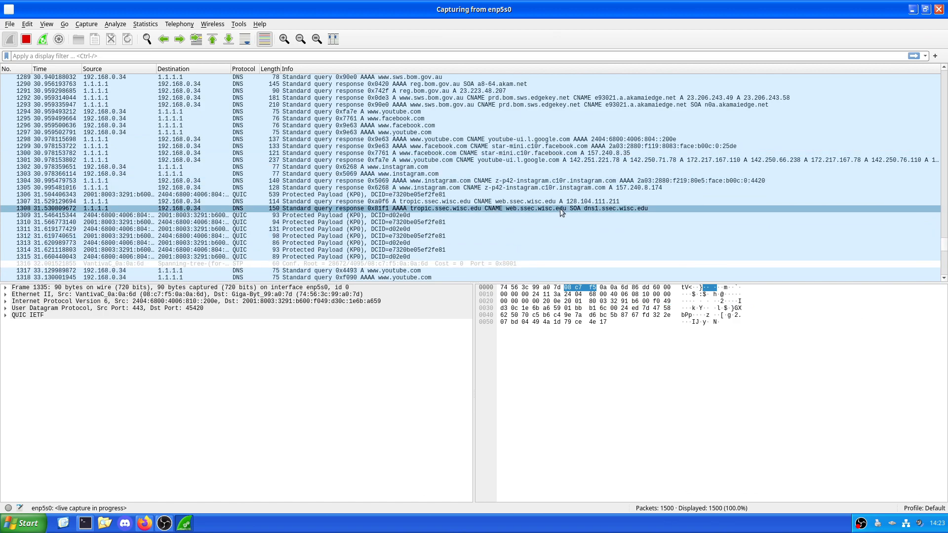
pyautogui.scroll(8, 259, 153)
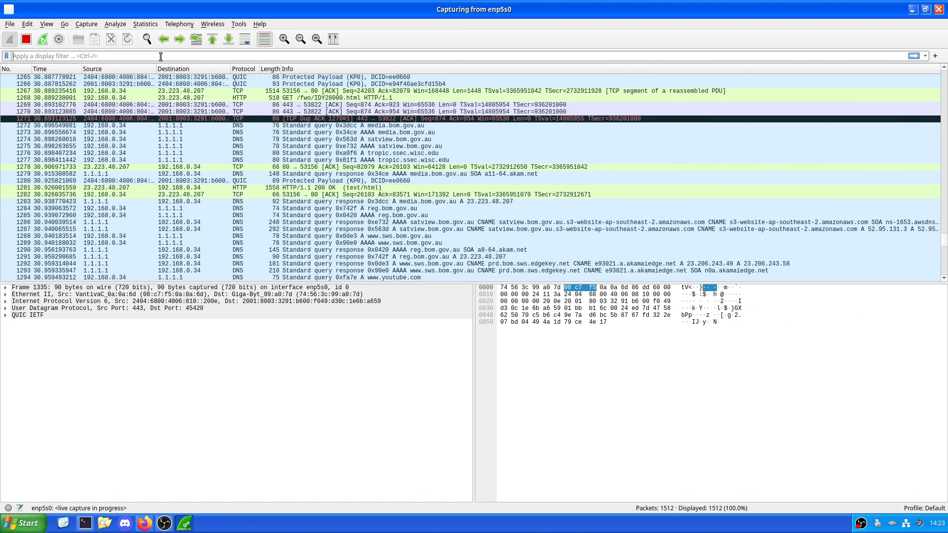
# Step: Try to filter the captured packets with the display filters "bom" and "bom.gov.au"
pyautogui.write('bom')
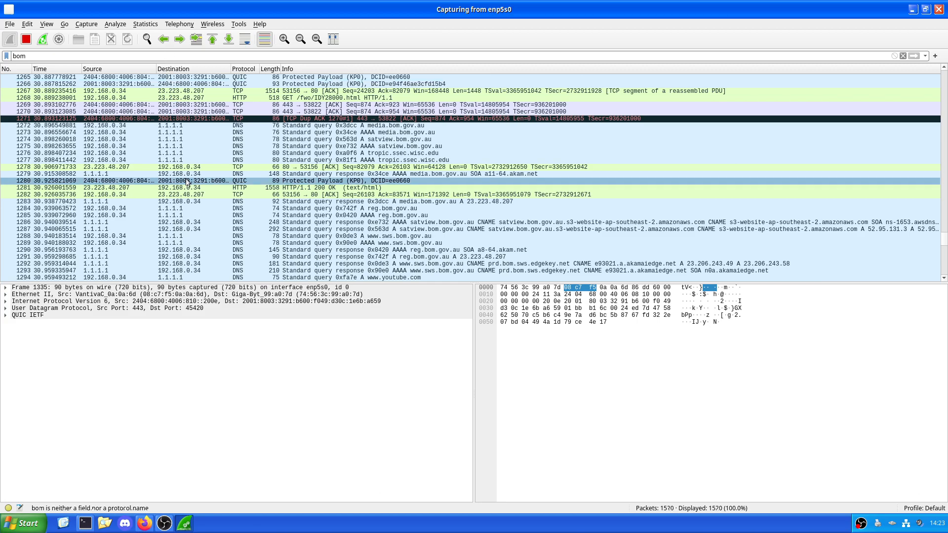
pyautogui.scroll(20, 190, 153)
pyautogui.scroll(20, 189, 153)
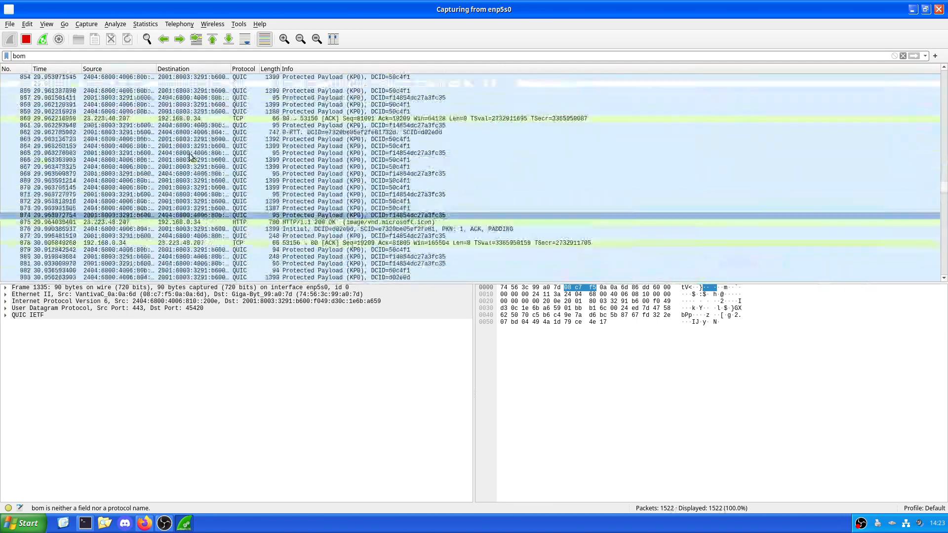
pyautogui.hotkey('ctrl', 'a')
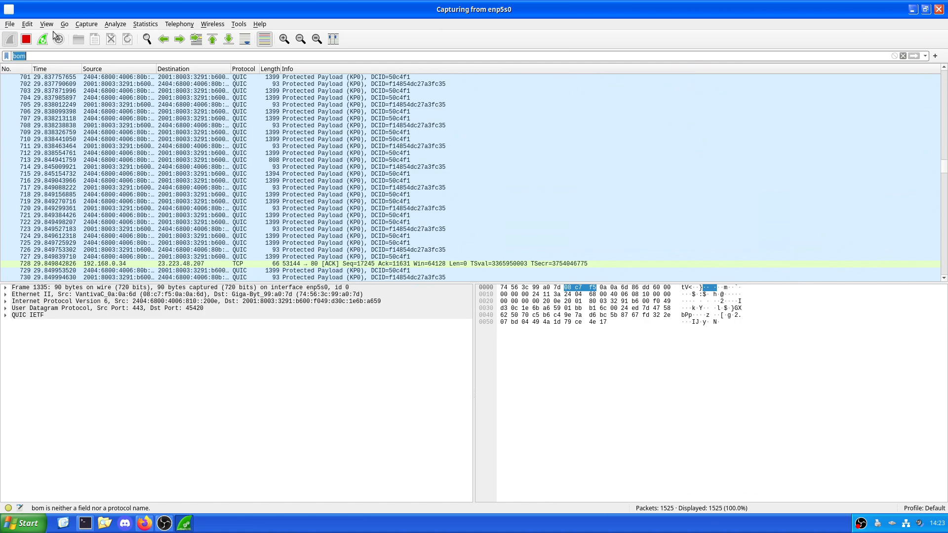
pyautogui.write('h')
pyautogui.press('BackSpace')
pyautogui.write('b')
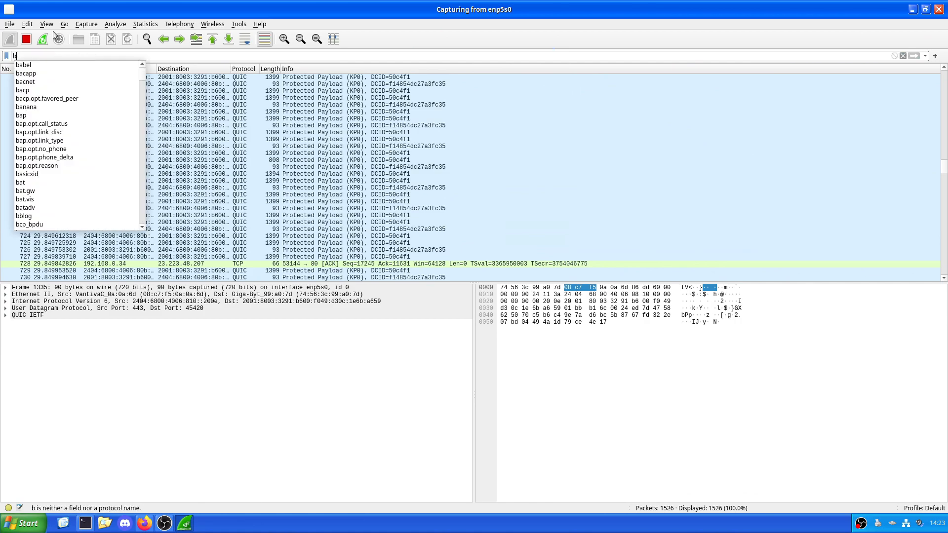
pyautogui.write('om.gov.au')
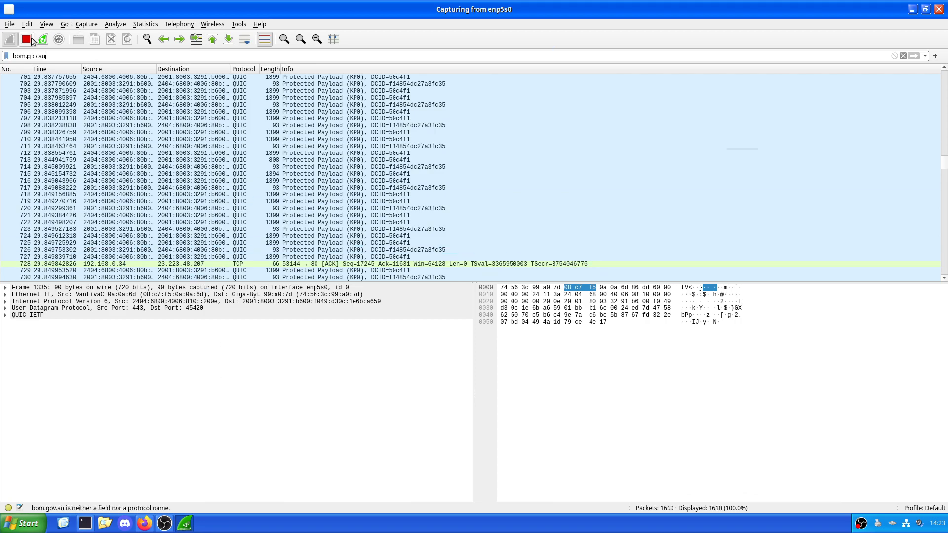
# Step: Open the packet search, enter "bom.gov.au" as the search term, and clear the display filter
pyautogui.click(147, 39)
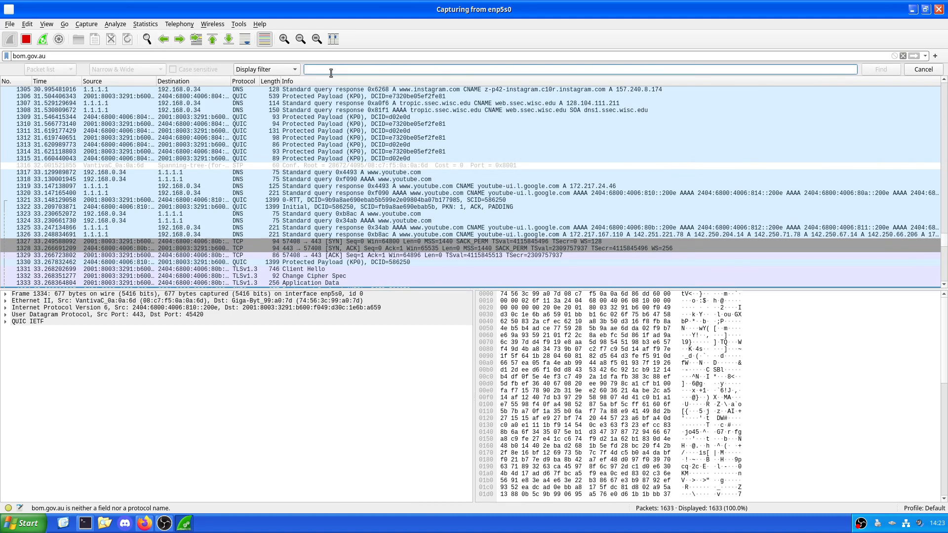
pyautogui.write('bom.gov.au')
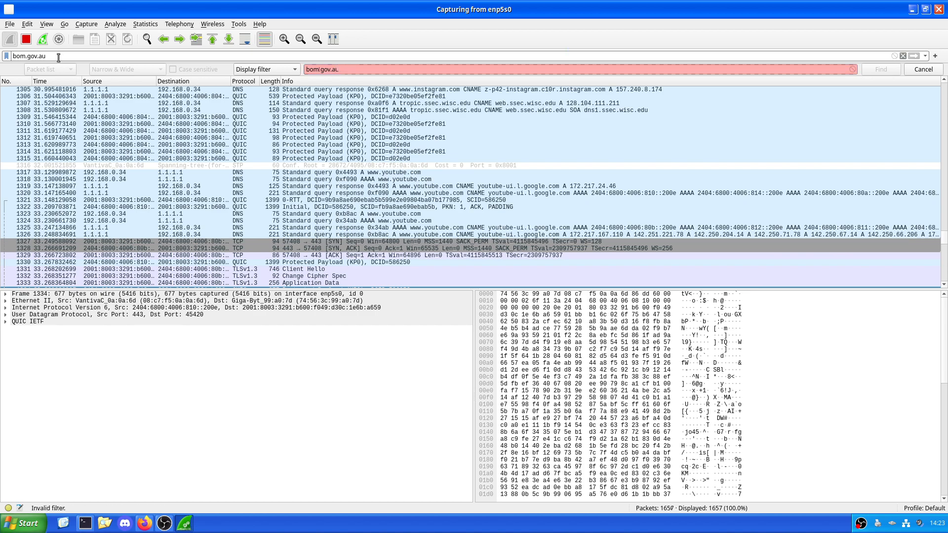
pyautogui.hotkey('ctrl', 'a')
pyautogui.press('BackSpace')
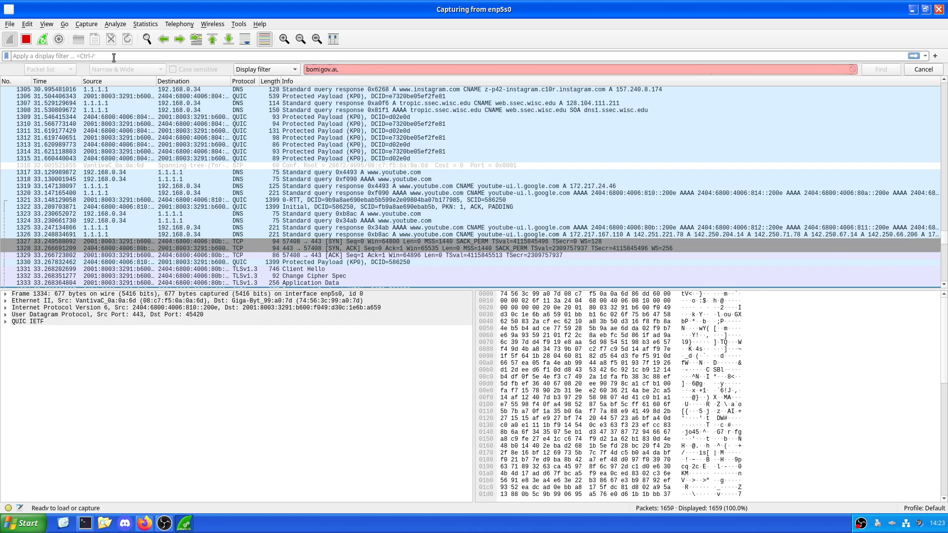
# Step: Set the search type to Regular Expression and find the first bom.gov.au packet in the packet list
pyautogui.click(271, 70)
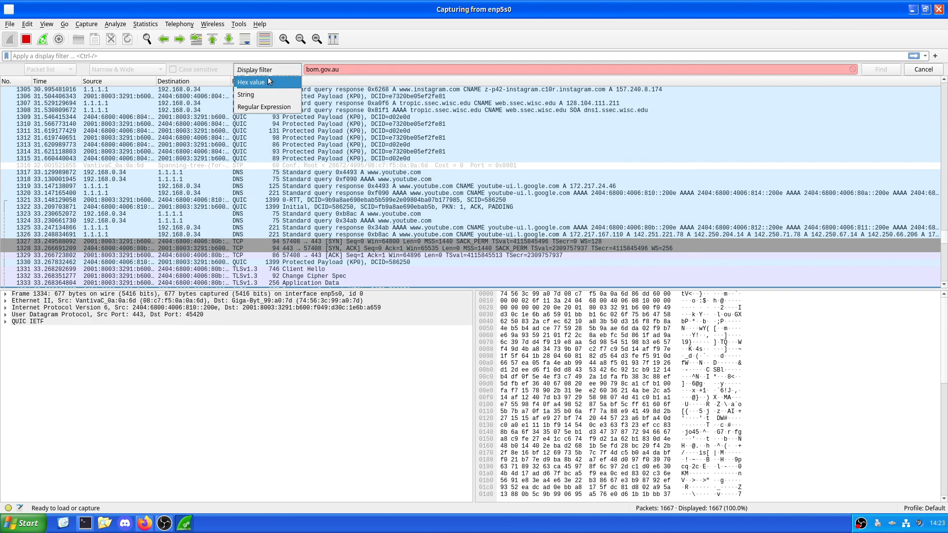
pyautogui.click(264, 106)
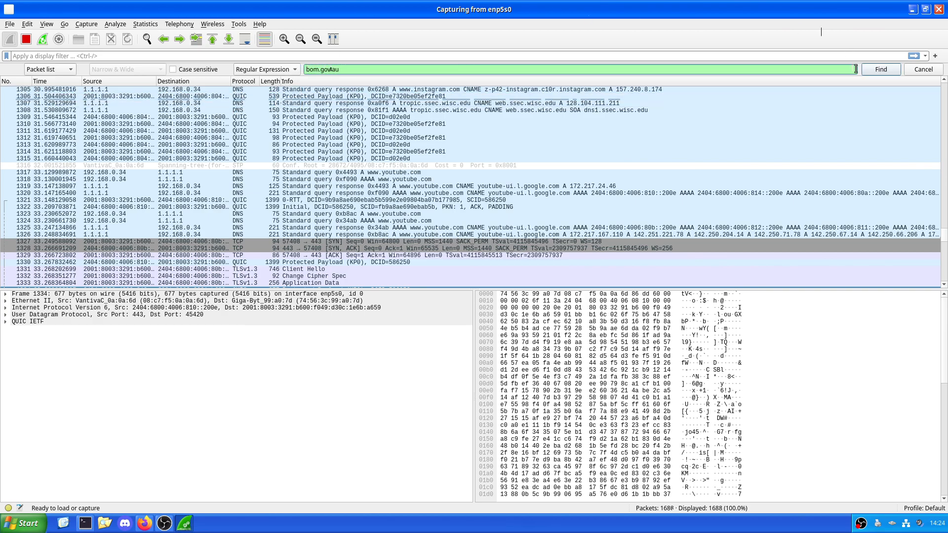
pyautogui.click(871, 70)
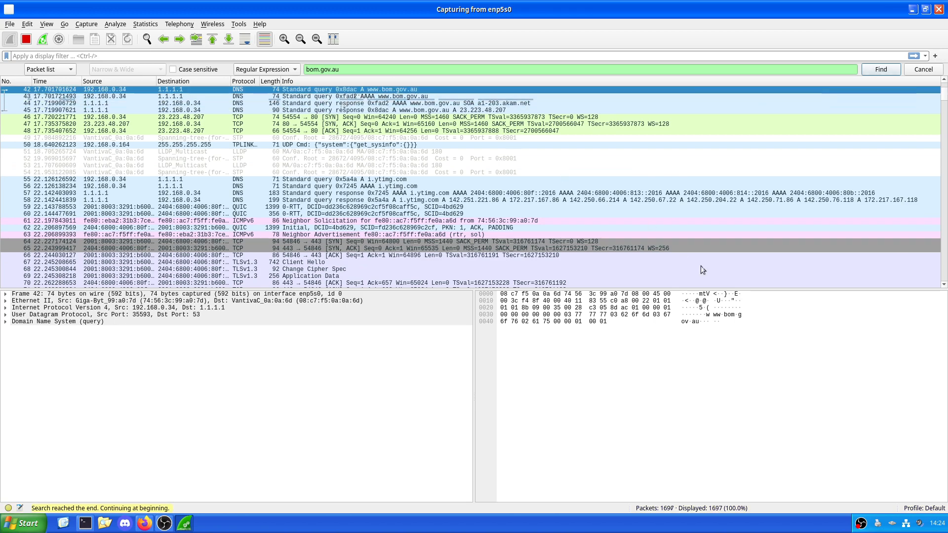
pyautogui.click(724, 314)
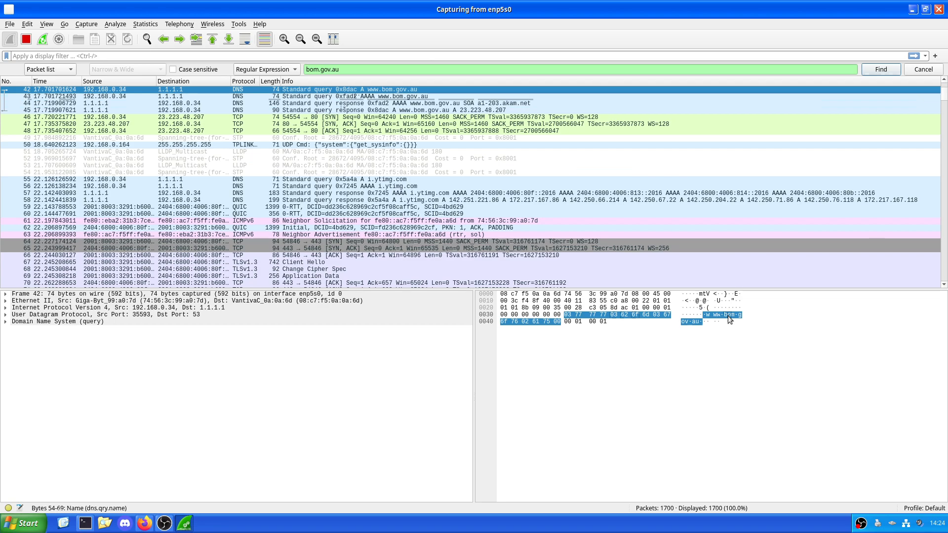
pyautogui.click(390, 97)
pyautogui.click(393, 103)
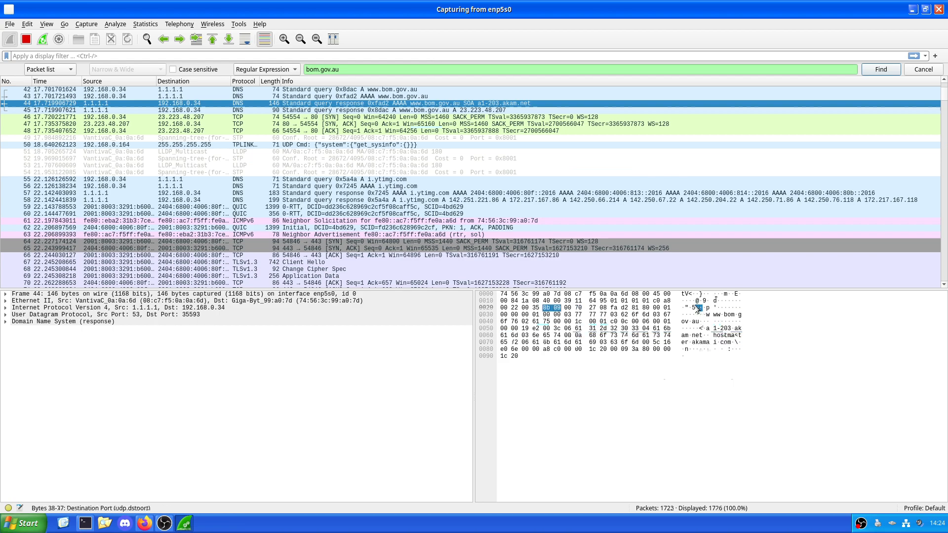
pyautogui.click(324, 110)
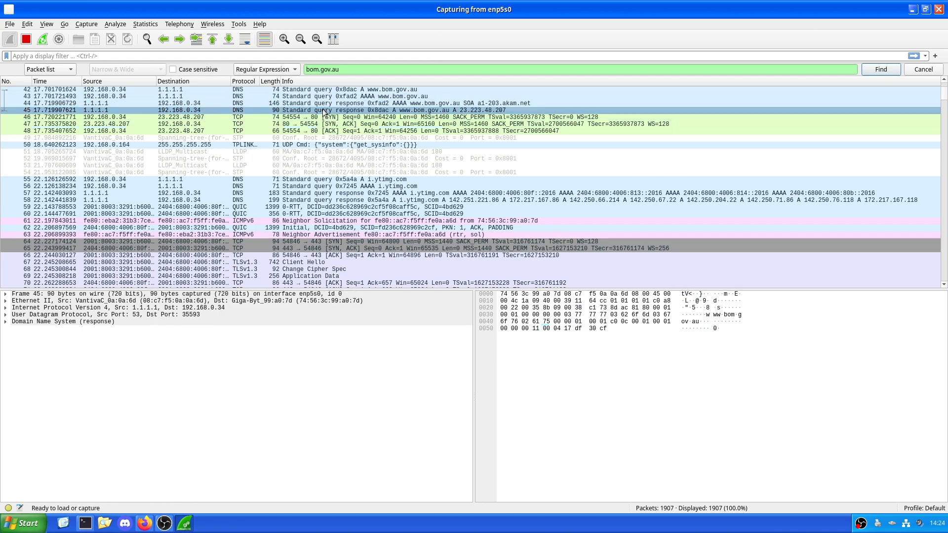
pyautogui.click(322, 118)
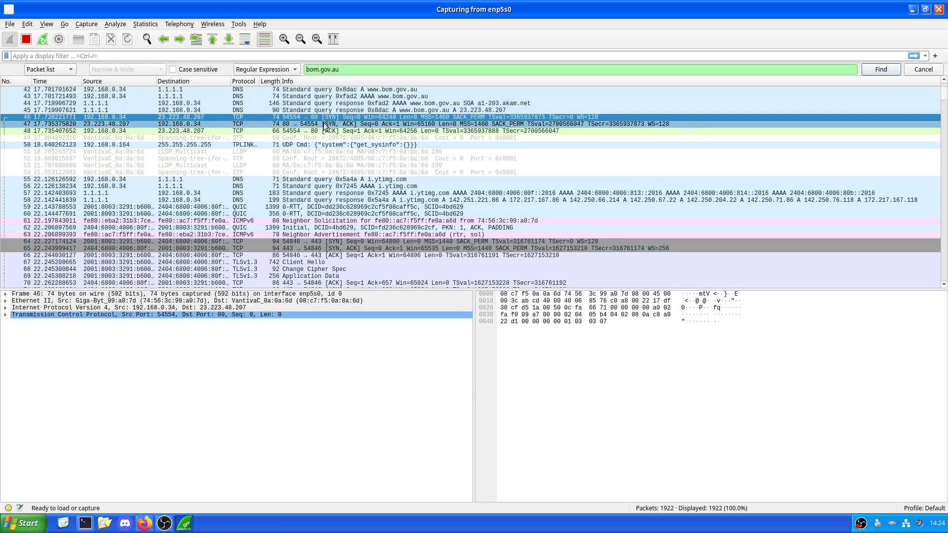
pyautogui.click(323, 125)
pyautogui.click(323, 132)
pyautogui.click(323, 138)
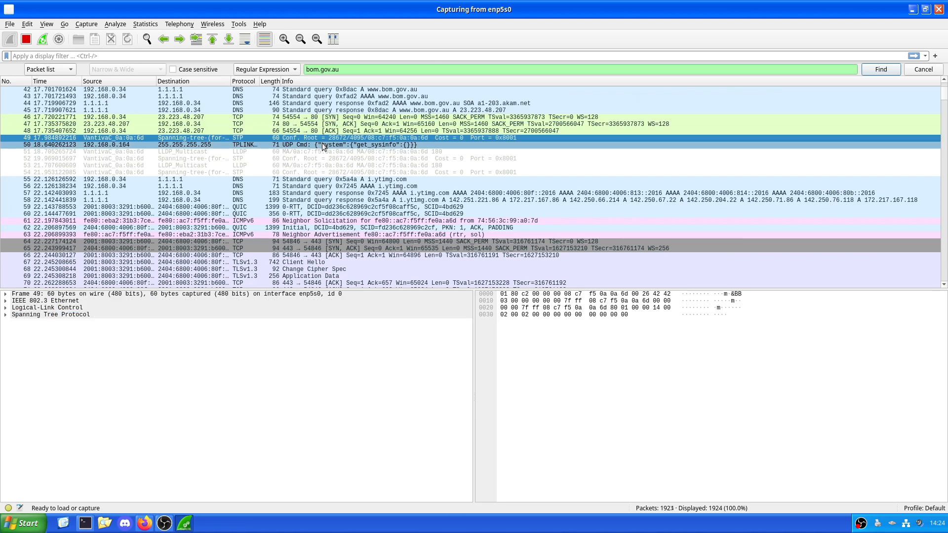
pyautogui.click(323, 145)
pyautogui.click(312, 97)
pyautogui.click(312, 91)
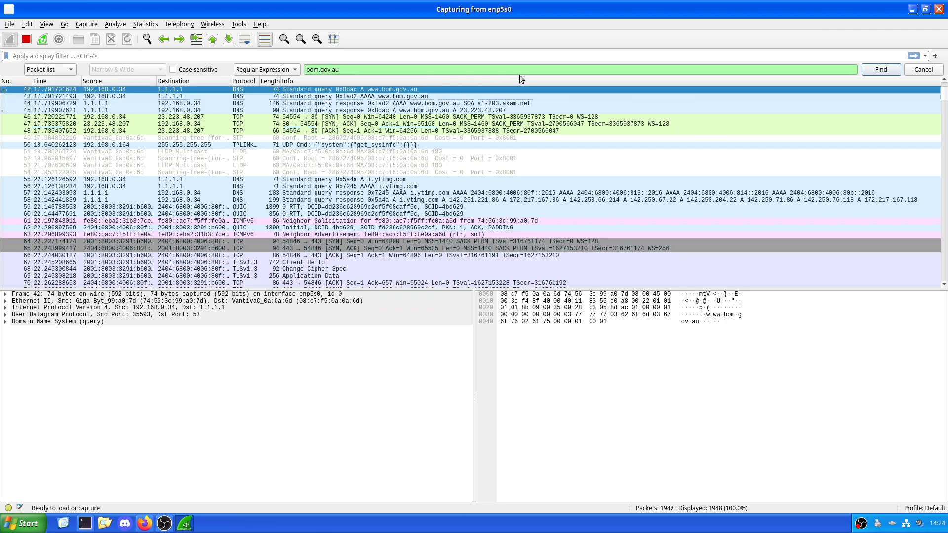
# Step: Step through the further packets matching bom.gov.au in the packet list
pyautogui.click(405, 73)
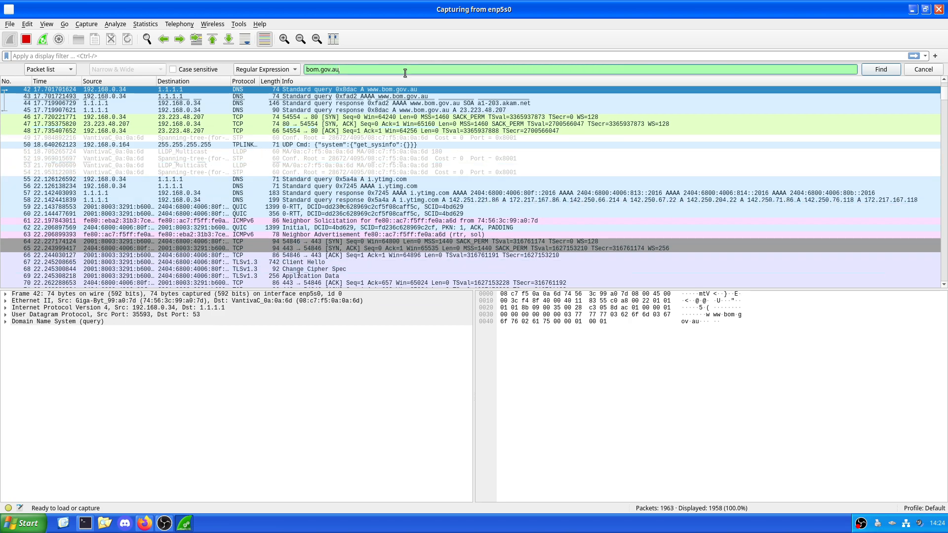
pyautogui.click(886, 72)
pyautogui.click(885, 74)
pyautogui.click(884, 75)
pyautogui.click(885, 74)
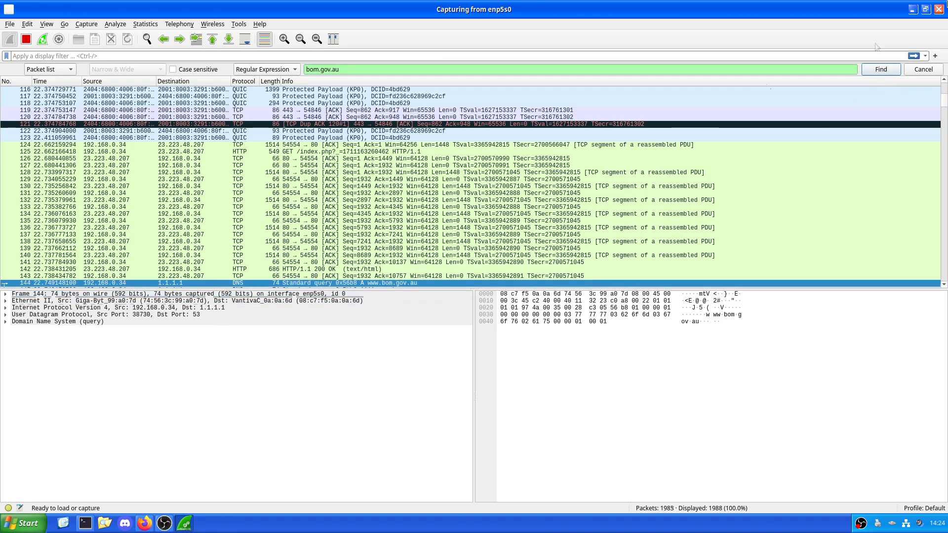
pyautogui.click(882, 69)
pyautogui.click(881, 68)
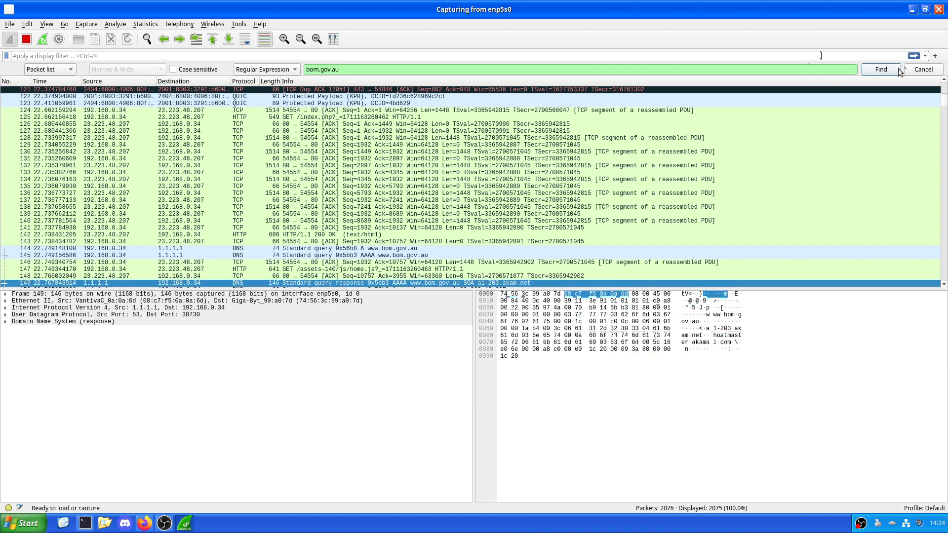
pyautogui.click(878, 67)
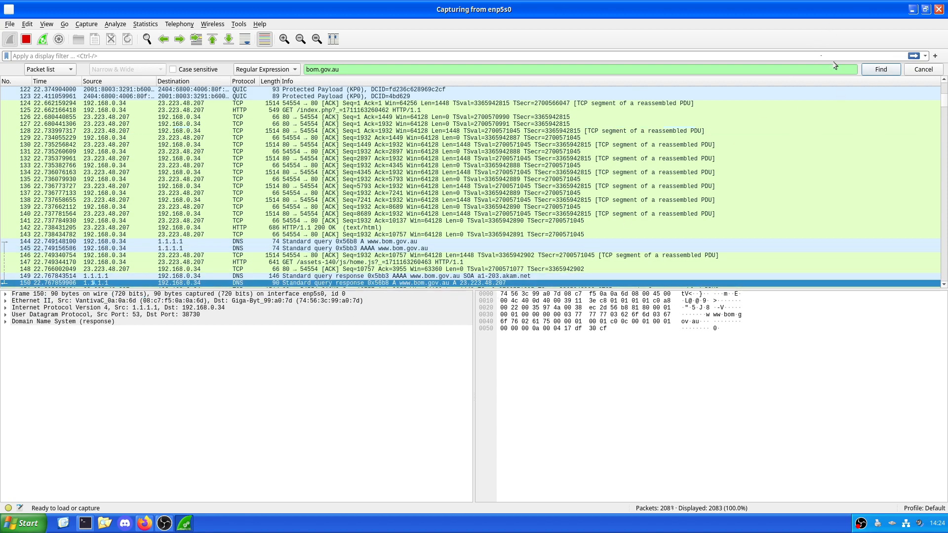
# Step: Find the next bom.gov.au matches in the packet list, up to the media.bom.gov.au DNS query
pyautogui.click(879, 69)
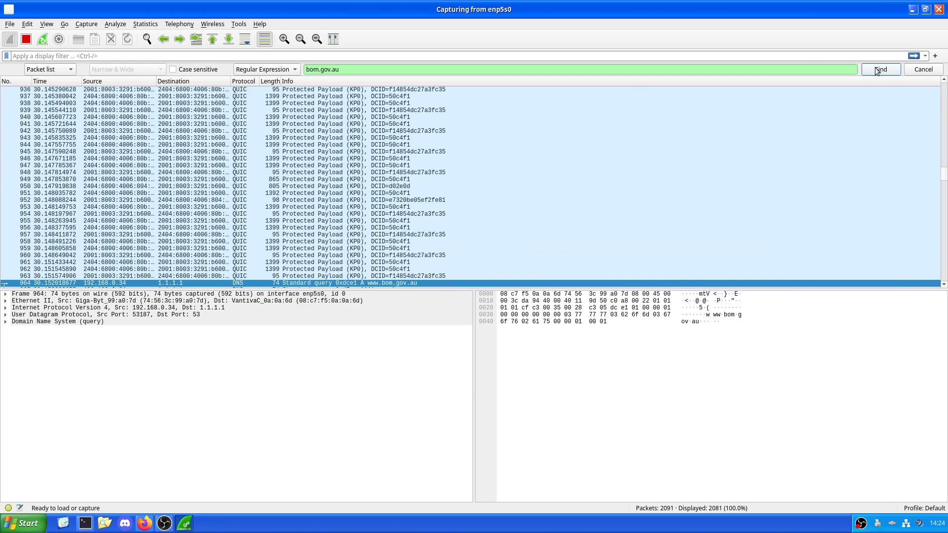
pyautogui.click(877, 70)
pyautogui.click(877, 69)
pyautogui.click(877, 69)
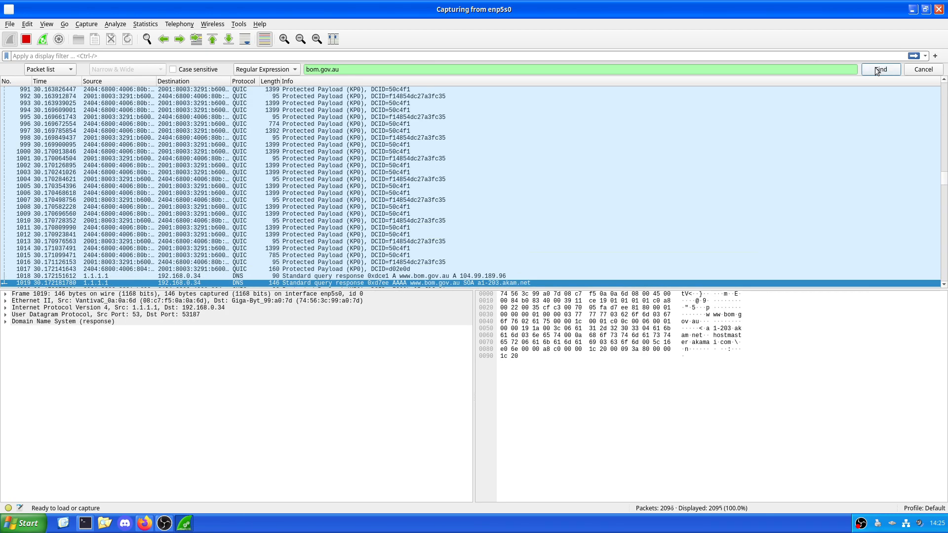
pyautogui.click(877, 70)
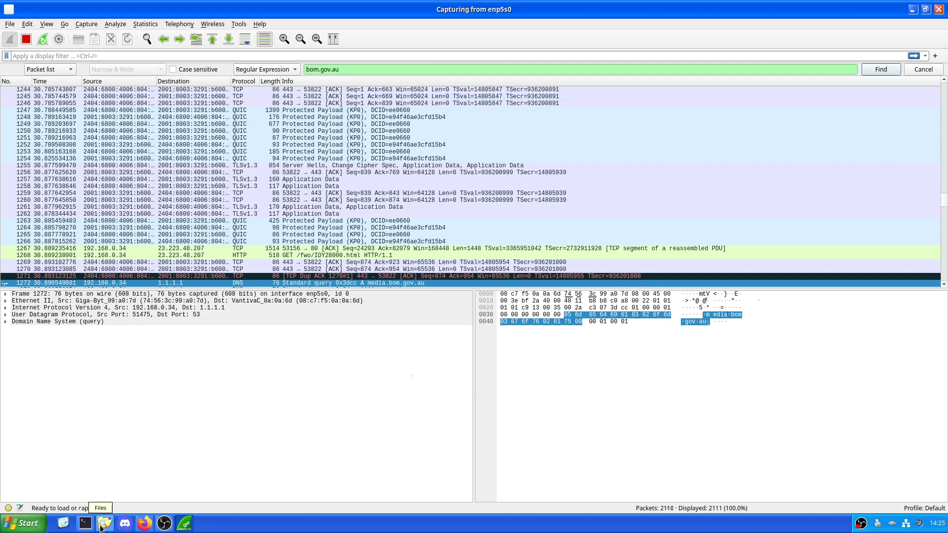
# Step: Switch to Firefox to view the bom.gov.au satellite images page, and return to the Wireshark packets around the media.bom.gov.au query
pyautogui.click(145, 523)
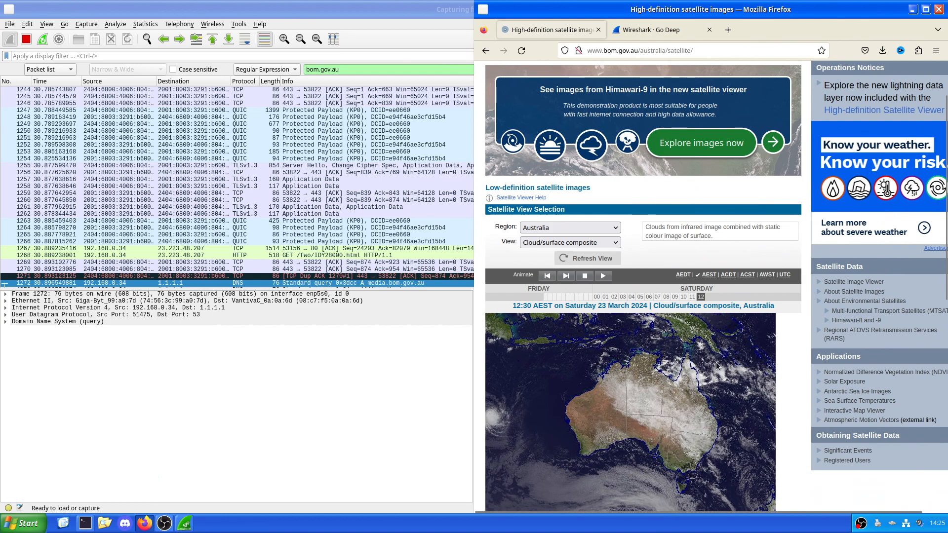
pyautogui.scroll(2, 789, 329)
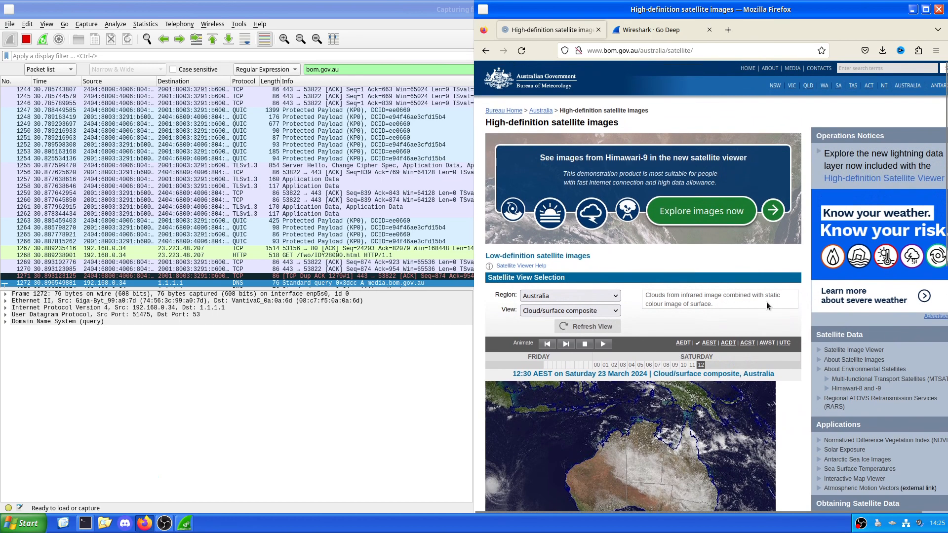
pyautogui.click(324, 328)
pyautogui.scroll(-5, 480, 266)
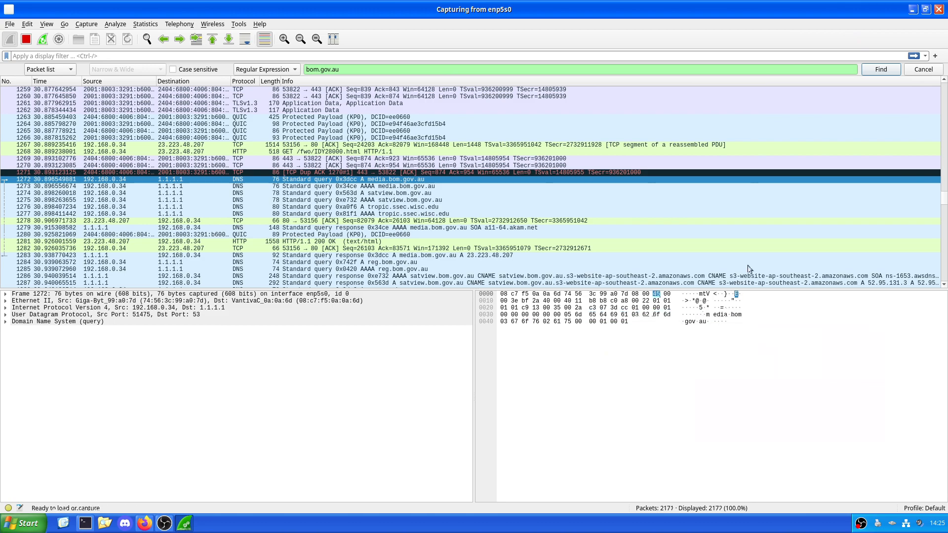
pyautogui.click(878, 71)
pyautogui.click(878, 71)
pyautogui.click(878, 71)
pyautogui.click(877, 72)
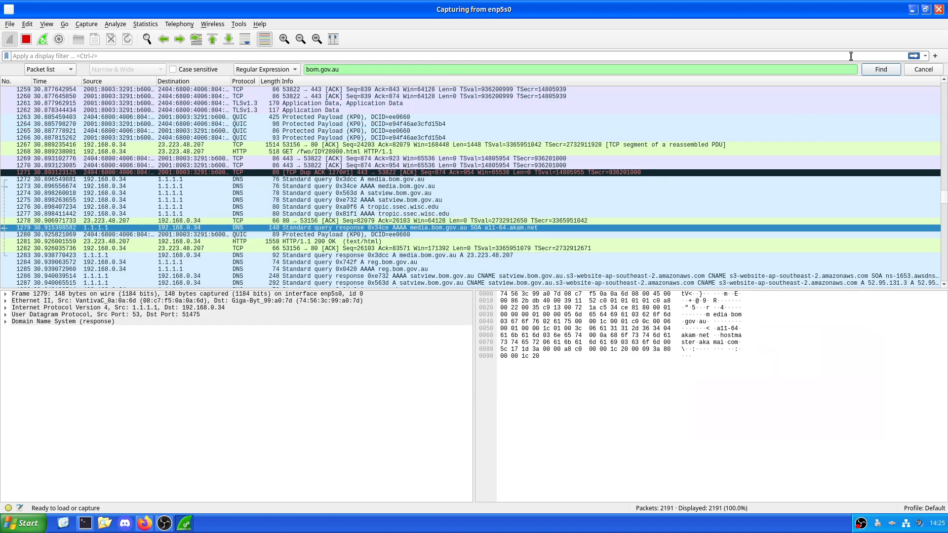
pyautogui.click(889, 70)
pyautogui.click(889, 70)
pyautogui.click(889, 69)
pyautogui.click(890, 70)
pyautogui.click(889, 69)
pyautogui.click(889, 69)
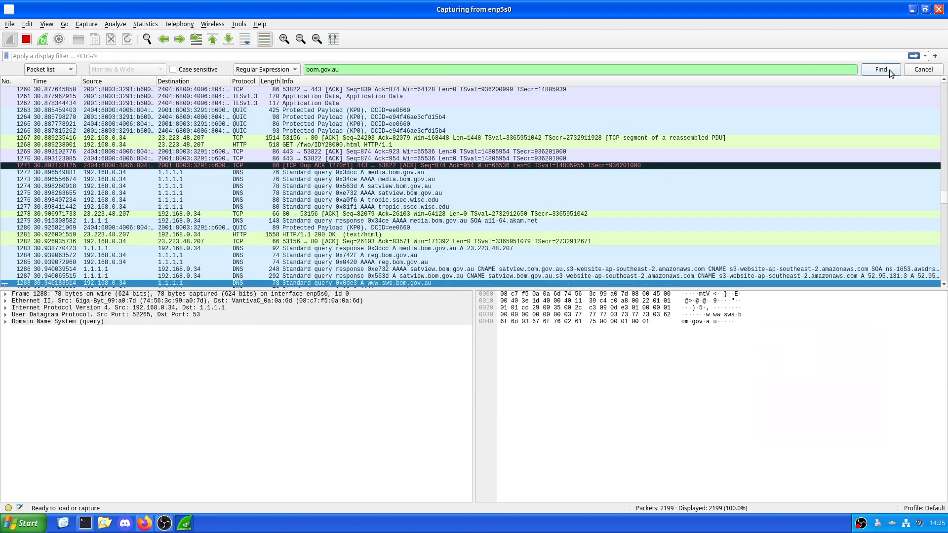
pyautogui.click(889, 70)
pyautogui.click(890, 69)
pyautogui.click(890, 69)
pyautogui.click(889, 70)
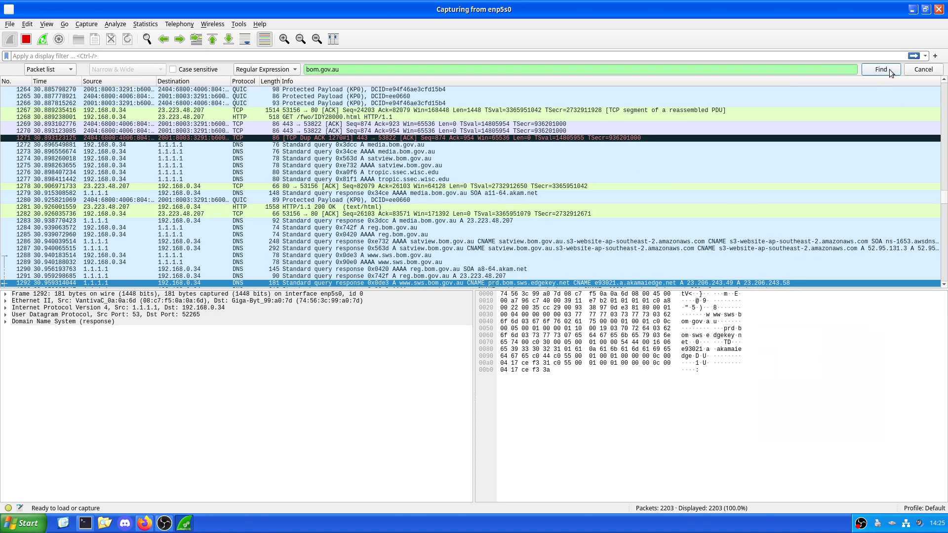
pyautogui.click(889, 69)
pyautogui.click(889, 70)
pyautogui.click(889, 69)
pyautogui.click(889, 69)
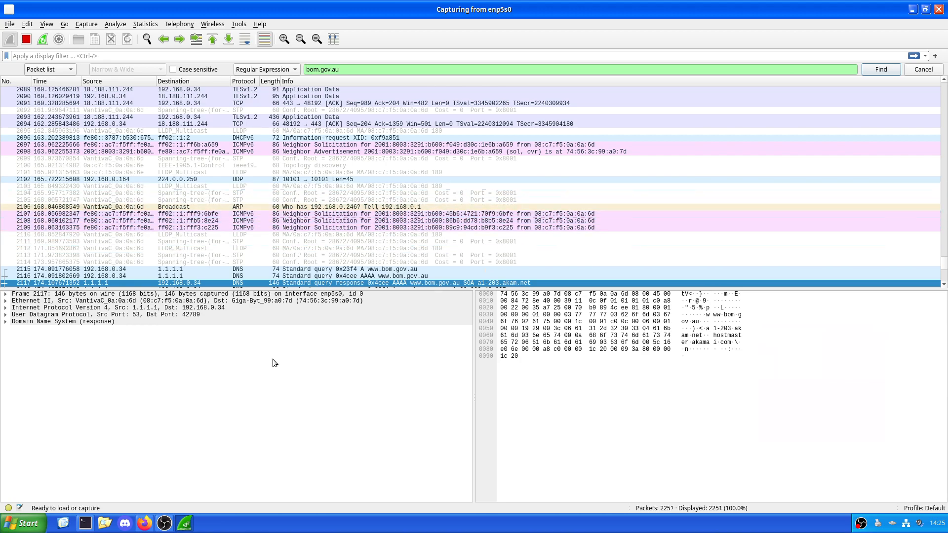
# Step: Close the packet search and go to the newest captured packets
pyautogui.hotkey('alt', 'Tab')
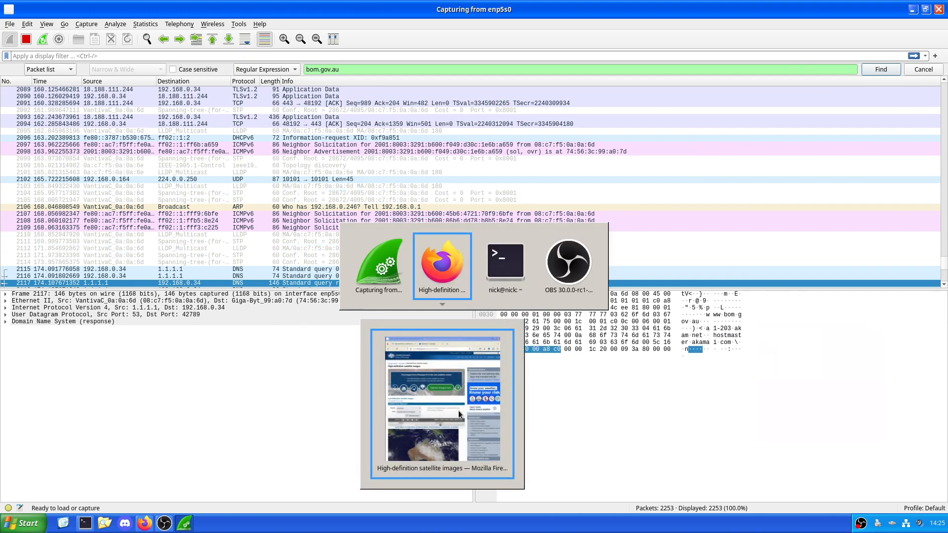
pyautogui.hotkey('alt', 'Tab')
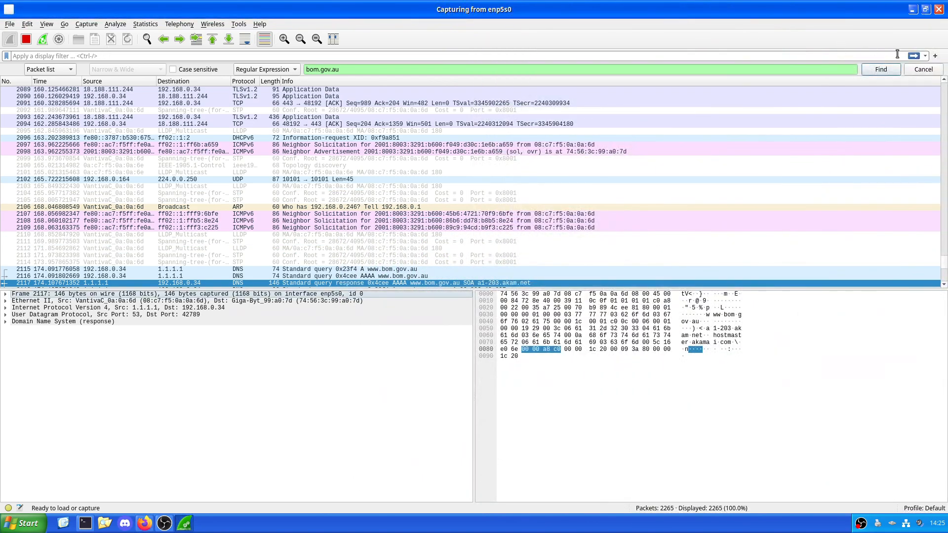
pyautogui.click(923, 69)
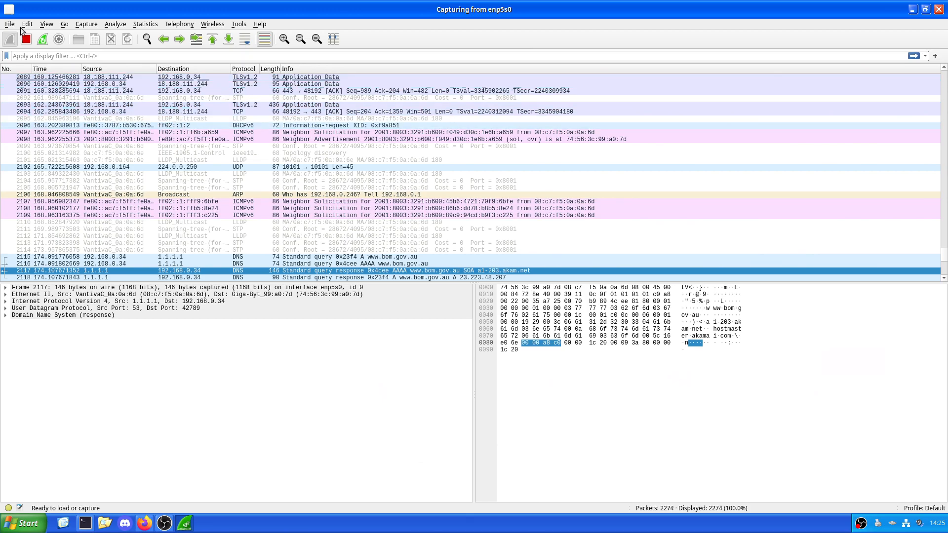
pyautogui.scroll(-20, 141, 156)
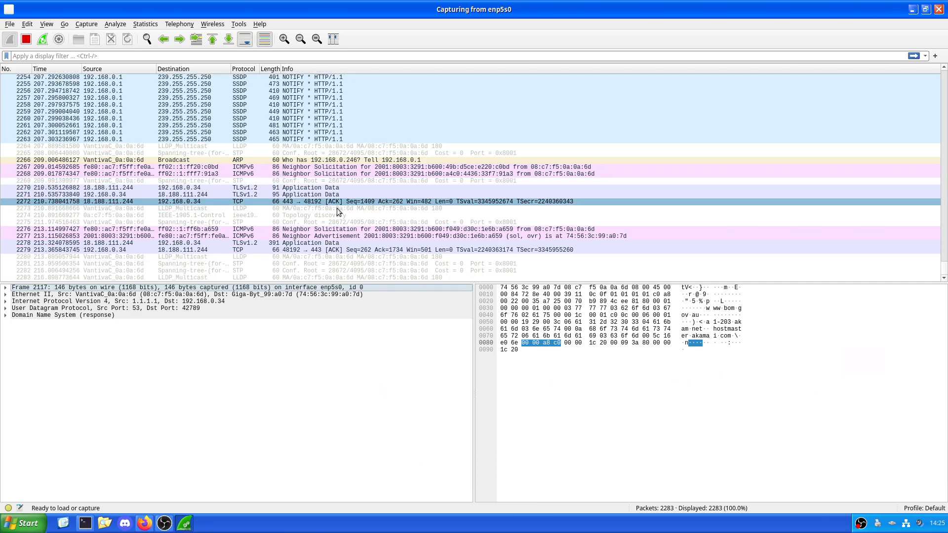
# Step: Switch to Firefox and load github.com in a new tab to generate traffic for the capture
pyautogui.hotkey('alt', 'Tab')
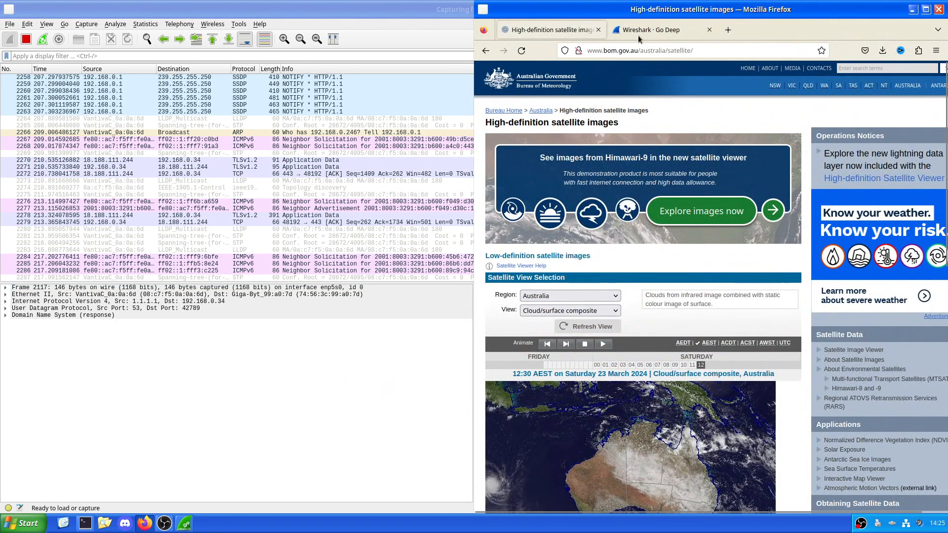
pyautogui.click(728, 31)
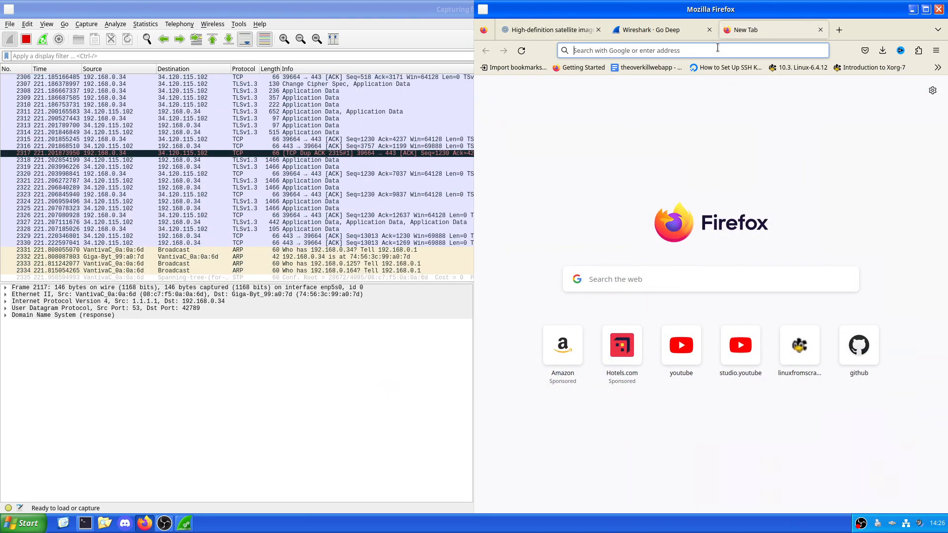
pyautogui.write('github.com')
pyautogui.press('Return')
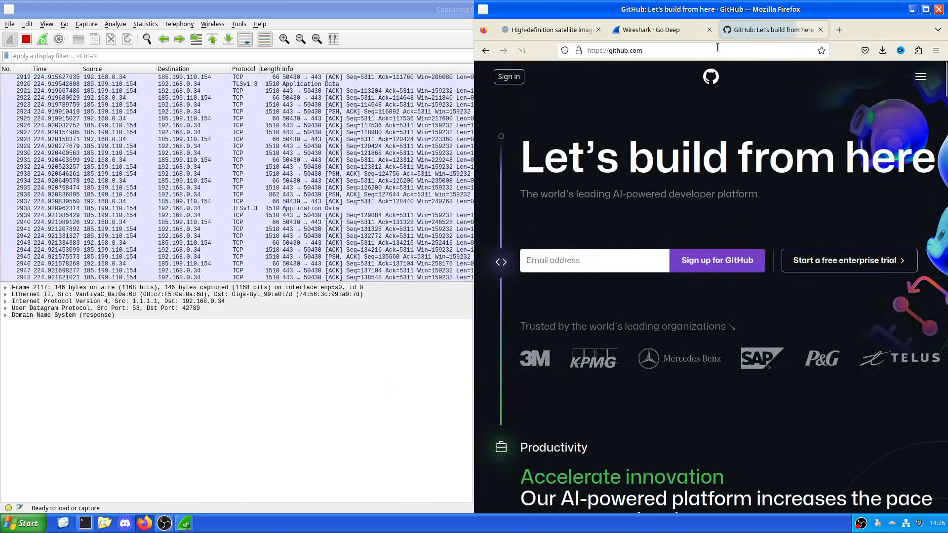
# Step: Return to Wireshark and inspect the details and bytes of the TCP and TLSv1.3 packets exchanged with 140.82.113.22
pyautogui.click(193, 342)
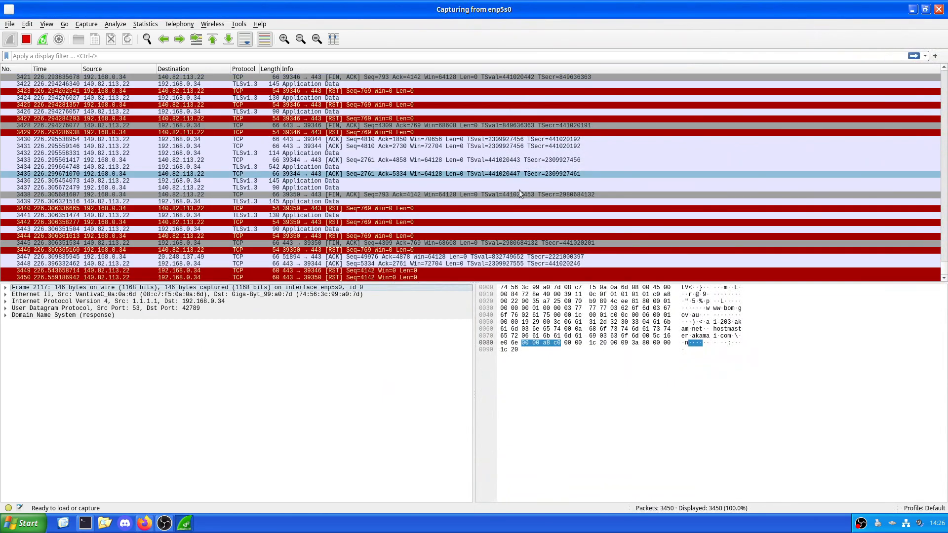
pyautogui.scroll(1, 519, 190)
pyautogui.scroll(1, 292, 153)
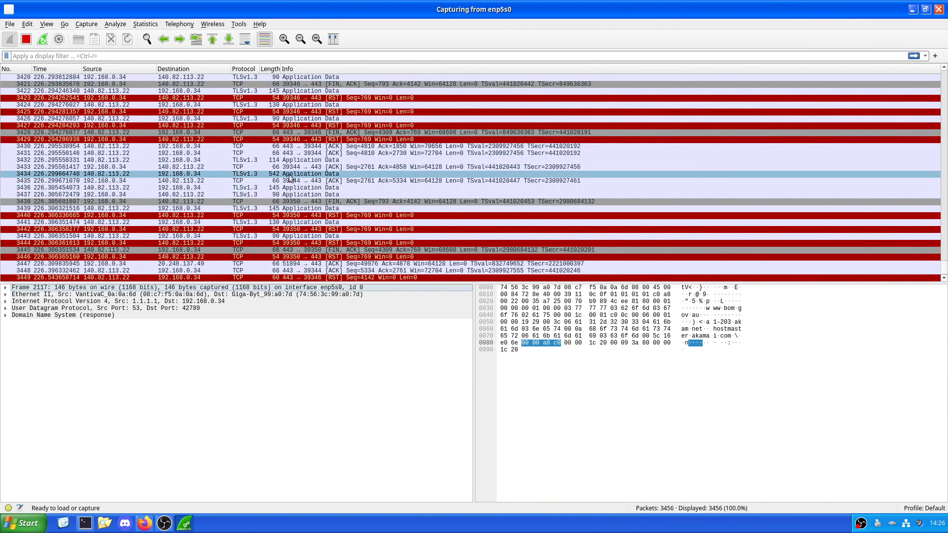
pyautogui.click(115, 127)
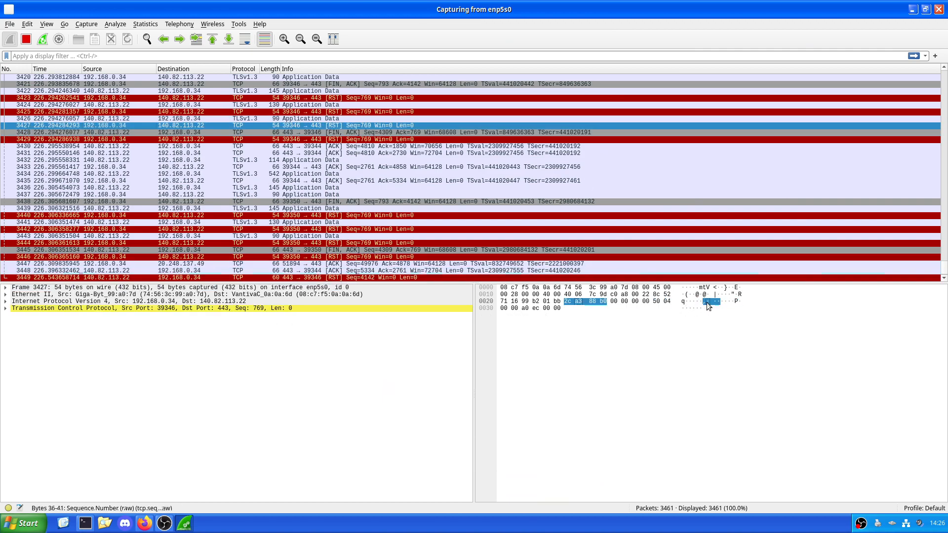
pyautogui.click(310, 147)
pyautogui.press('Down')
pyautogui.press('Down')
pyautogui.press('Down')
pyautogui.press('Down')
pyautogui.press('Down')
pyautogui.press('Down')
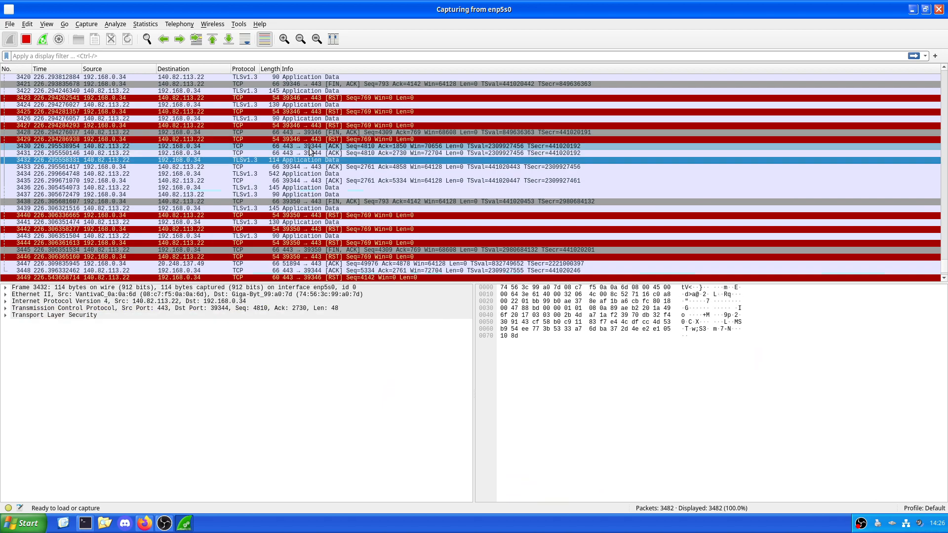
pyautogui.press('Up')
pyautogui.press('Up')
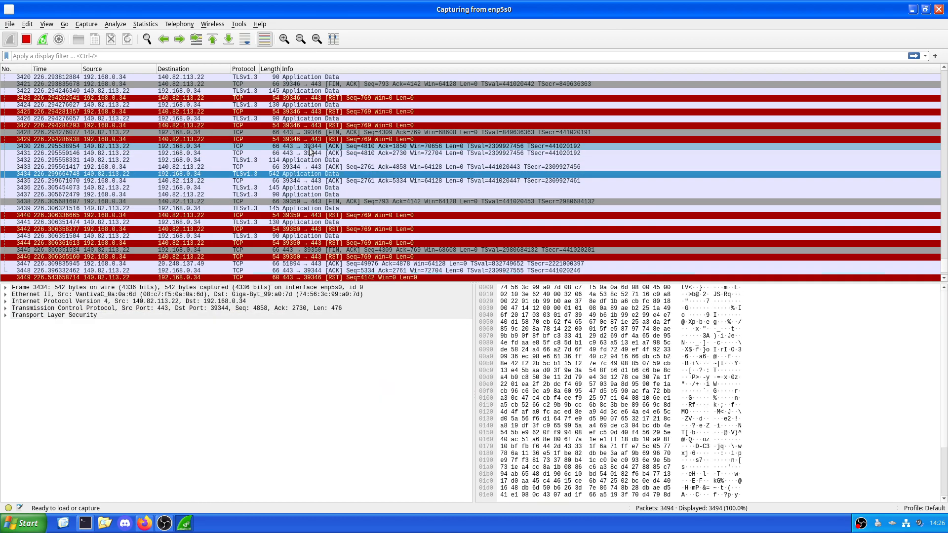
pyautogui.scroll(-1, 756, 488)
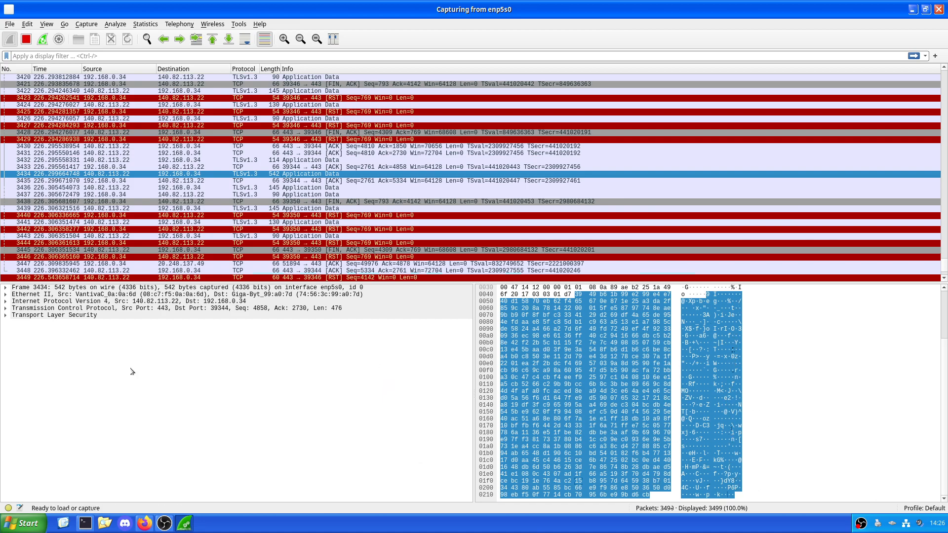
# Step: Step packet by packet from packet 3434 to 3449, examining the TLSv1.3, FIN and RST packets exchanged with 140.82.113.22
pyautogui.press('Down')
pyautogui.press('Down')
pyautogui.press('Down')
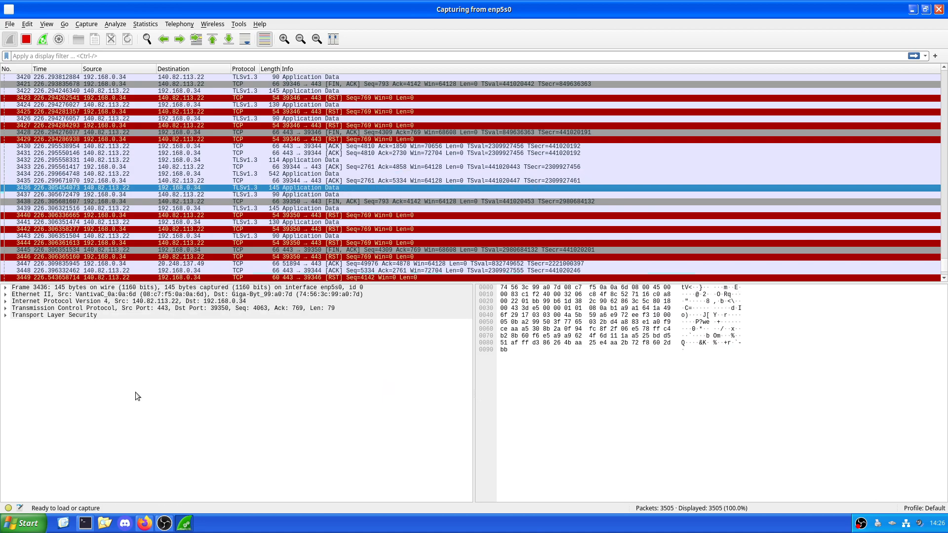
pyautogui.press('Down')
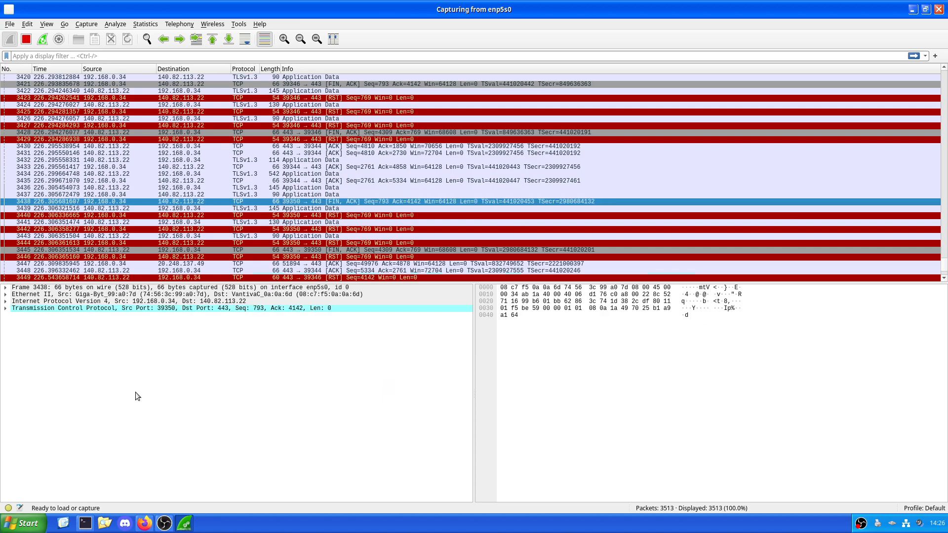
pyautogui.press('Down')
pyautogui.press('Down')
pyautogui.press('Down')
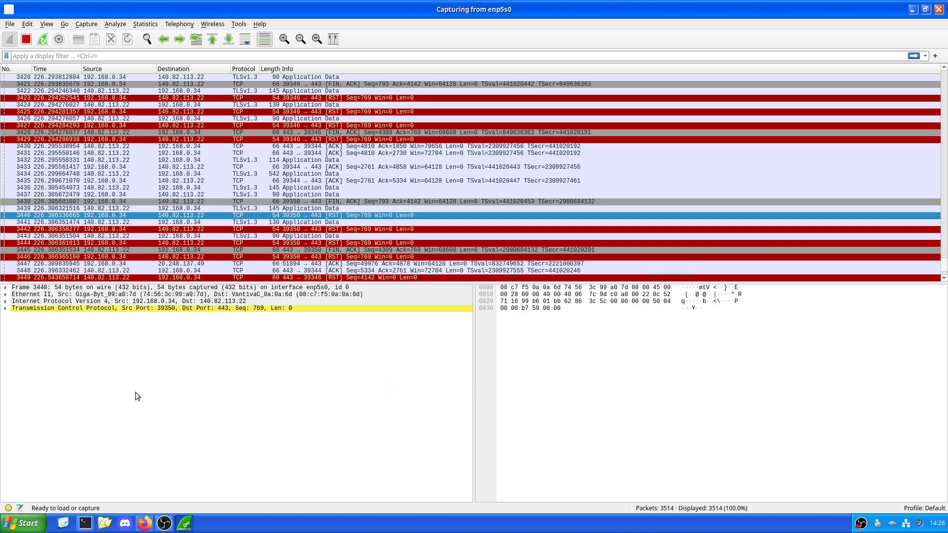
pyautogui.press('Down')
pyautogui.press('Down')
pyautogui.press('Down')
pyautogui.press('Down')
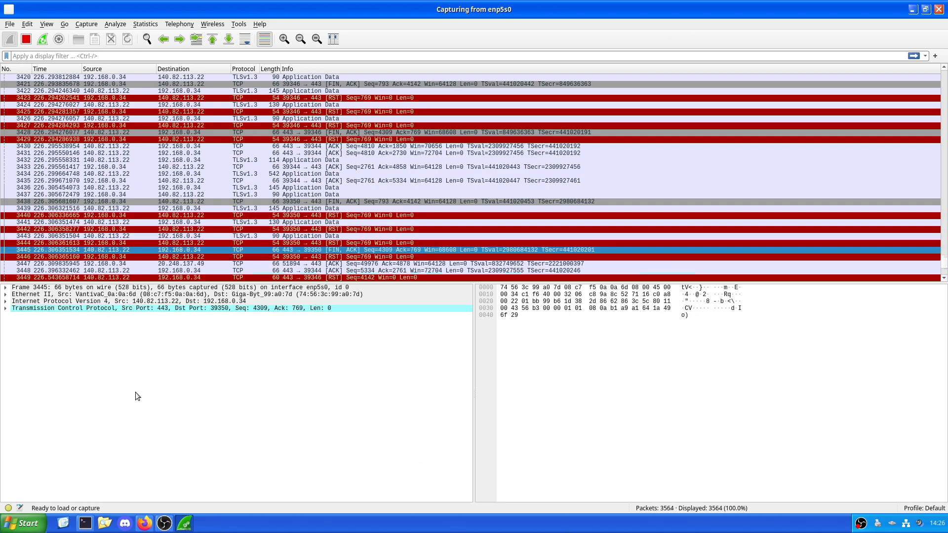
pyautogui.press('Down')
pyautogui.press('Down')
pyautogui.press('Down')
pyautogui.press('Down')
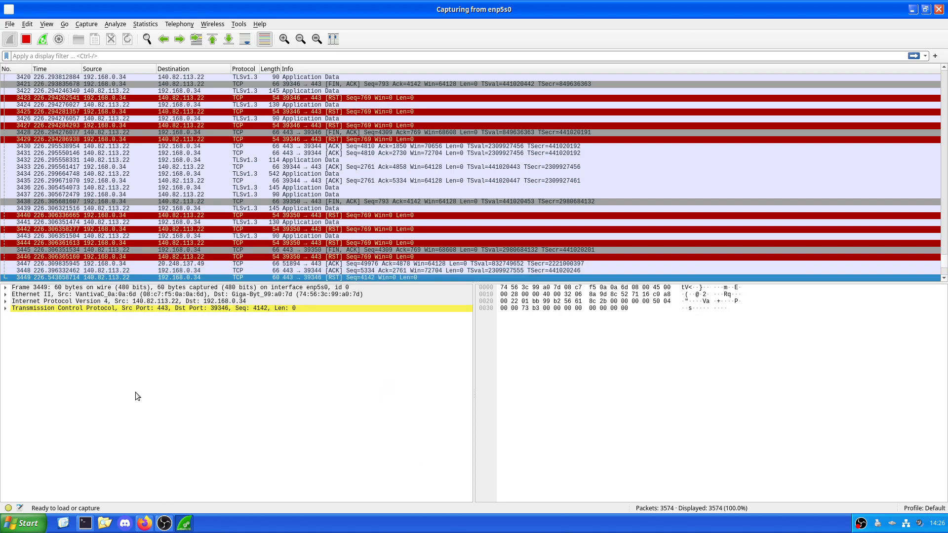
# Step: Examine the TLSv1.2, STP, ICMPv6 and TCP Keep-Alive packets that follow packet 3449 in the capture
pyautogui.press('Down')
pyautogui.press('Down')
pyautogui.press('Down')
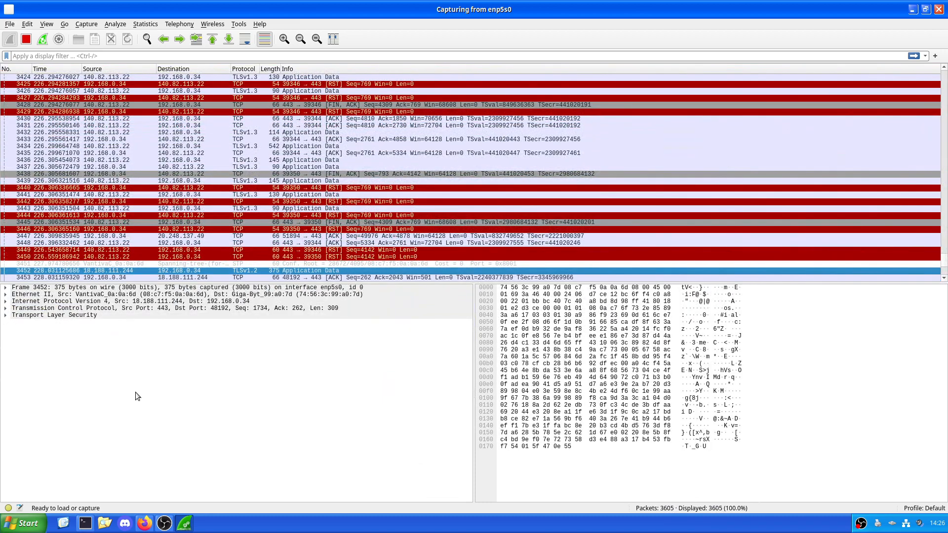
pyautogui.press('Down')
pyautogui.press('Down')
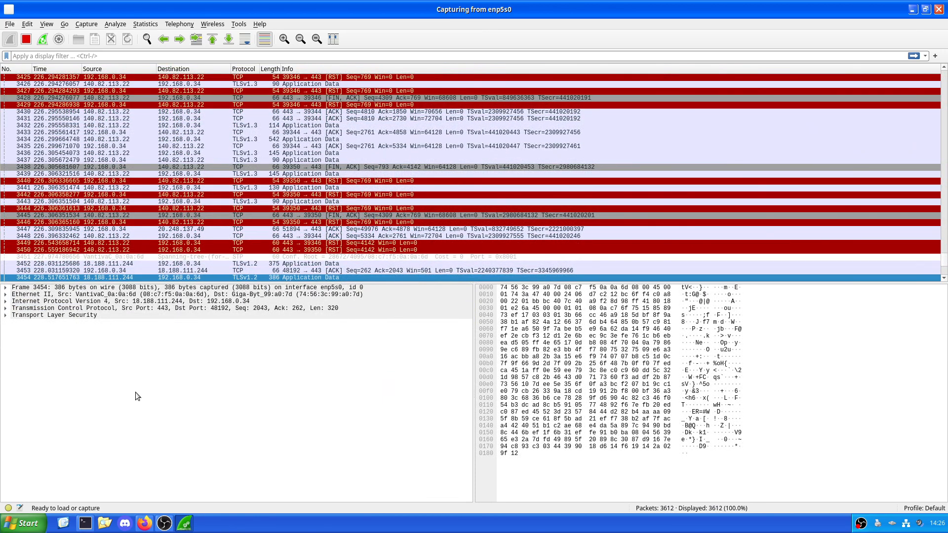
pyautogui.press('Down')
pyautogui.press('Down')
pyautogui.press('Down')
pyautogui.press('Down')
pyautogui.press('Down')
pyautogui.press('Down')
pyautogui.press('Down')
pyautogui.press('Down')
pyautogui.press('Down')
pyautogui.press('Down')
pyautogui.press('Down')
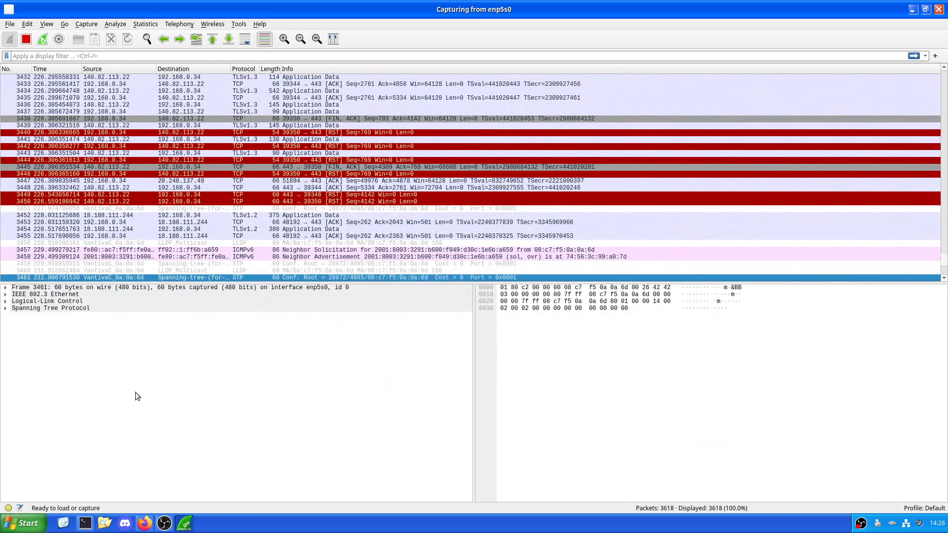
pyautogui.press('Down')
pyautogui.press('Down')
pyautogui.press('Down')
pyautogui.press('Down')
pyautogui.press('Down')
pyautogui.press('Down')
pyautogui.press('Down')
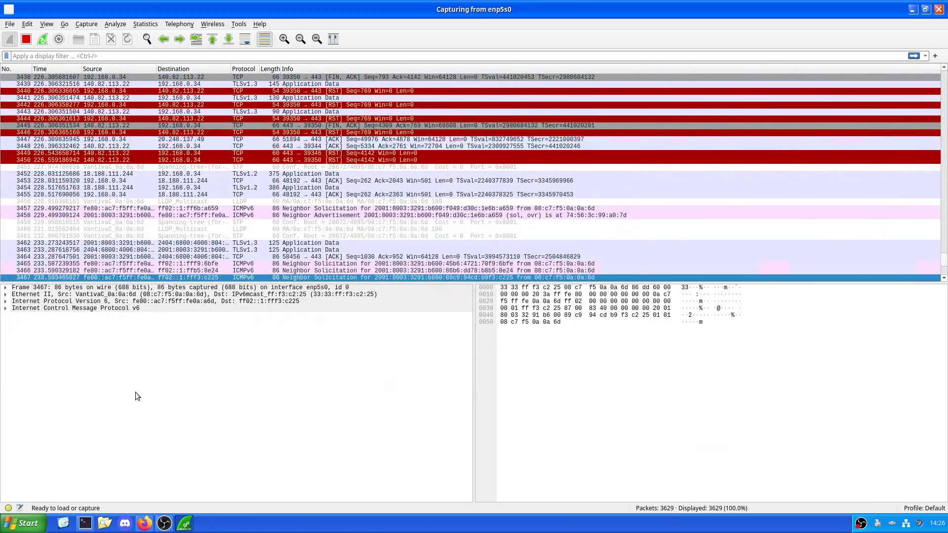
pyautogui.press('Down')
pyautogui.press('Down')
pyautogui.press('Down')
pyautogui.press('Down')
pyautogui.press('Down')
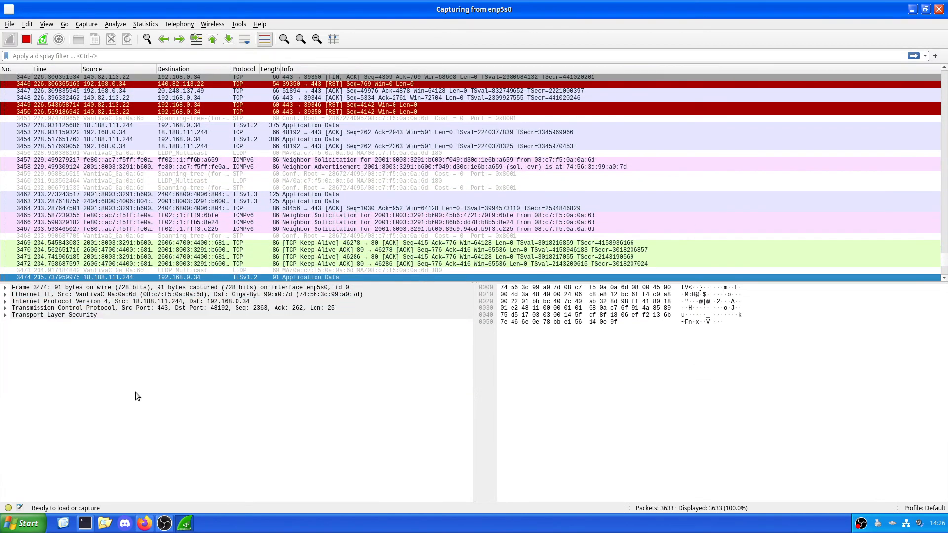
pyautogui.press('Down')
pyautogui.press('Down')
pyautogui.press('Down')
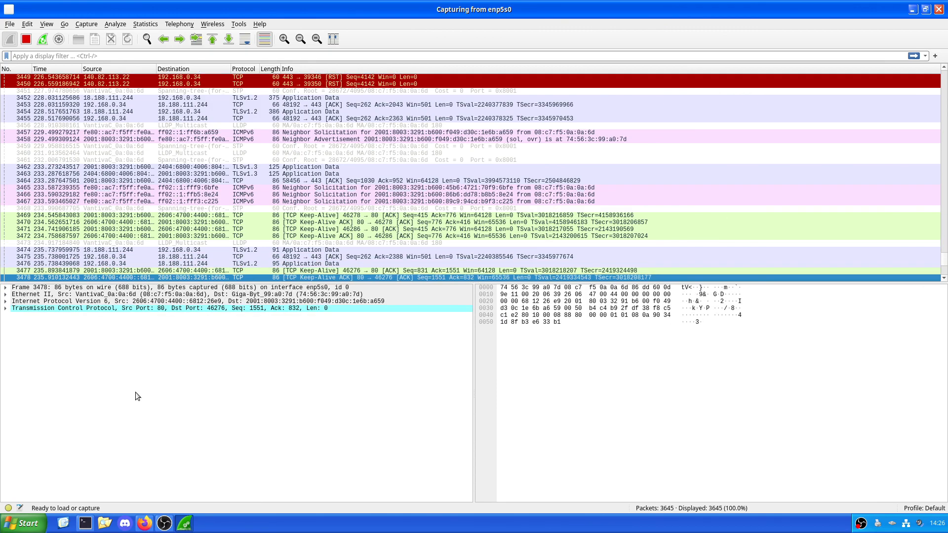
pyautogui.press('Down')
pyautogui.press('Down')
pyautogui.press('Down')
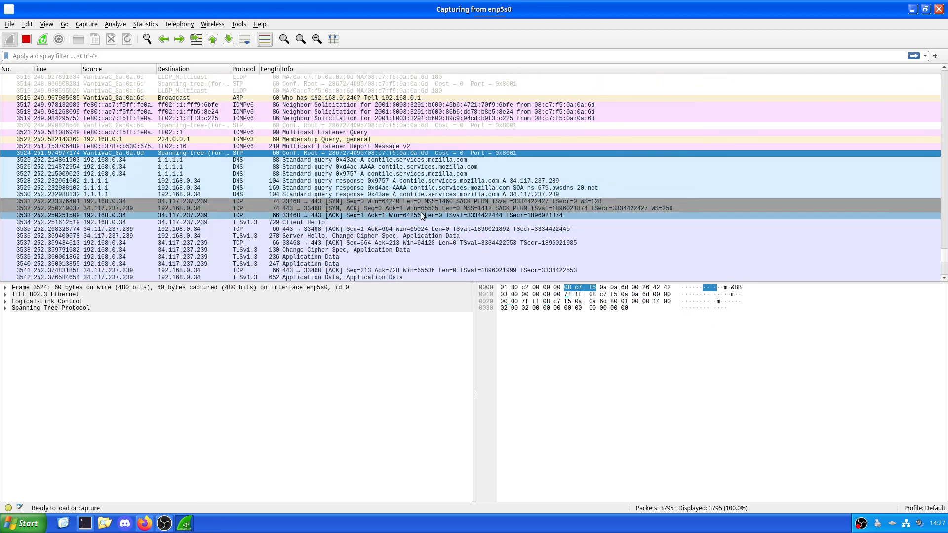
pyautogui.click(420, 201)
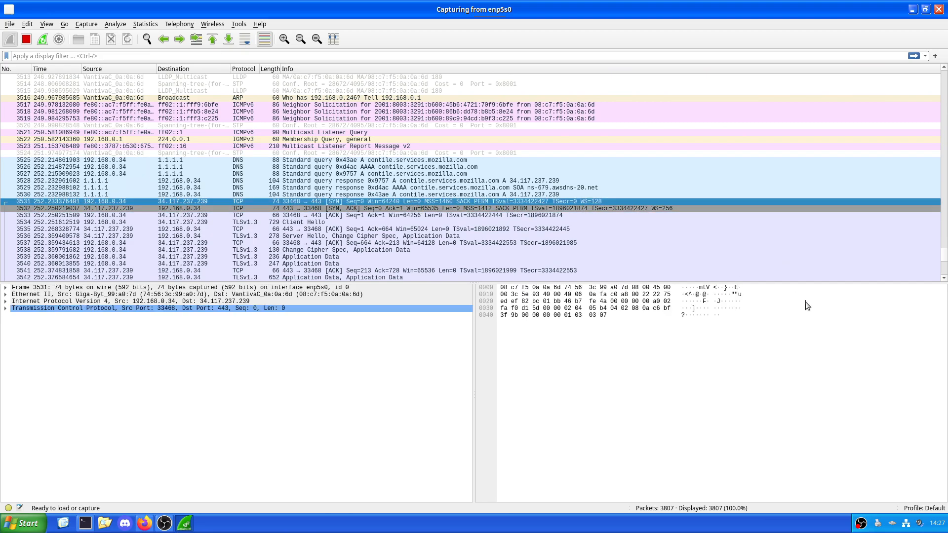
pyautogui.click(913, 9)
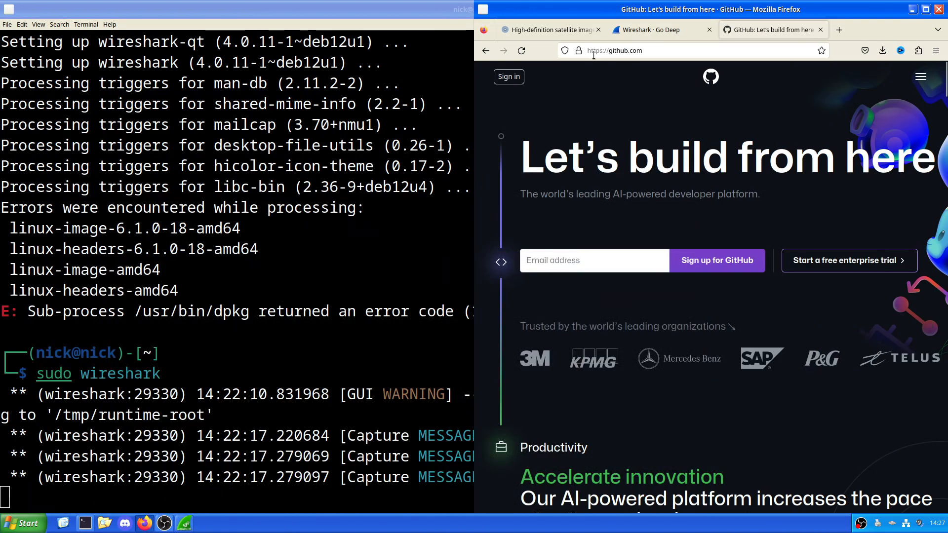
pyautogui.click(511, 35)
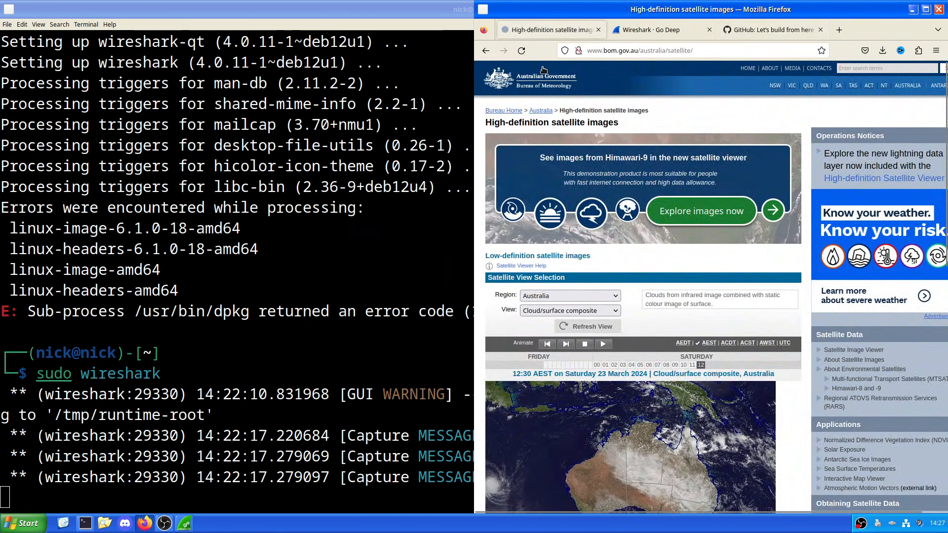
pyautogui.click(600, 50)
pyautogui.click(578, 50)
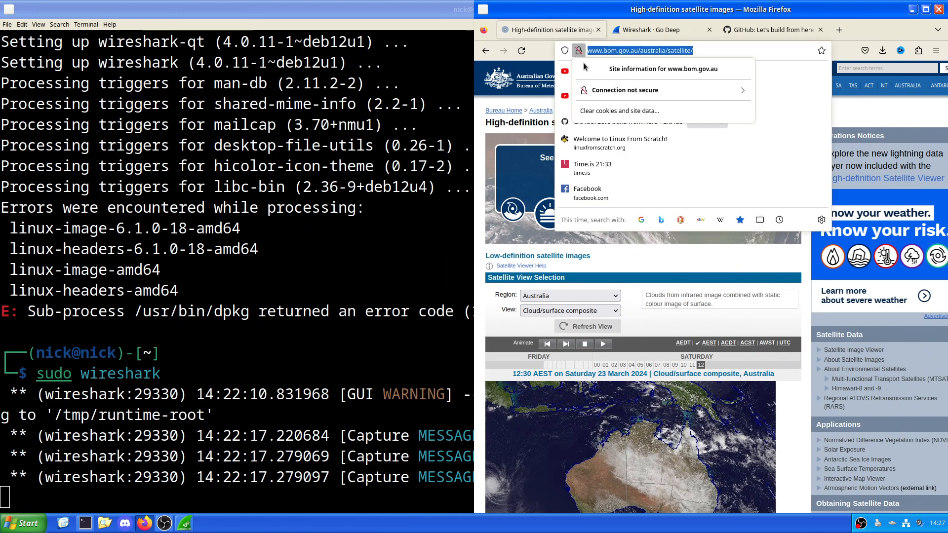
pyautogui.click(601, 185)
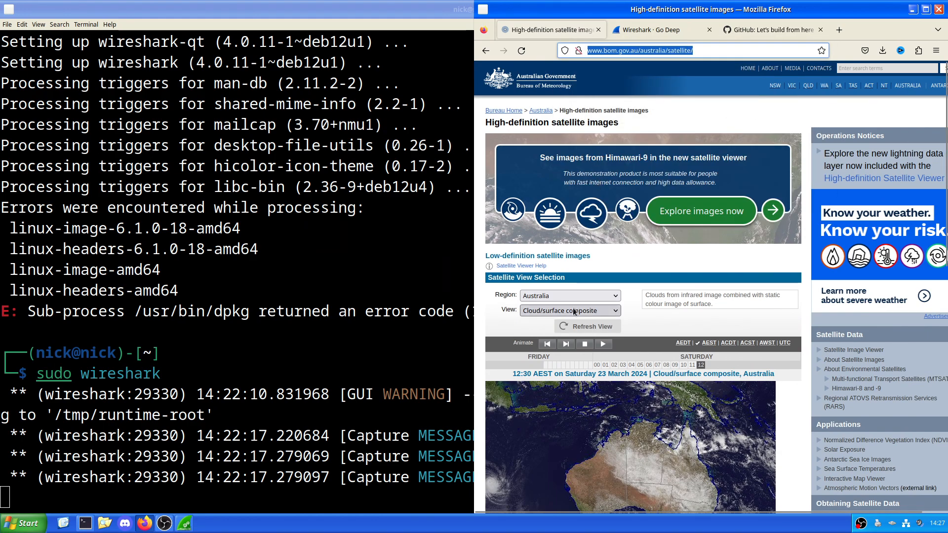
# Step: Return to Wireshark and examine the Server Name Indication extension and matching bytes of the TLSv1.3 Client Hello in packet 3534
pyautogui.hotkey('alt', 'Tab')
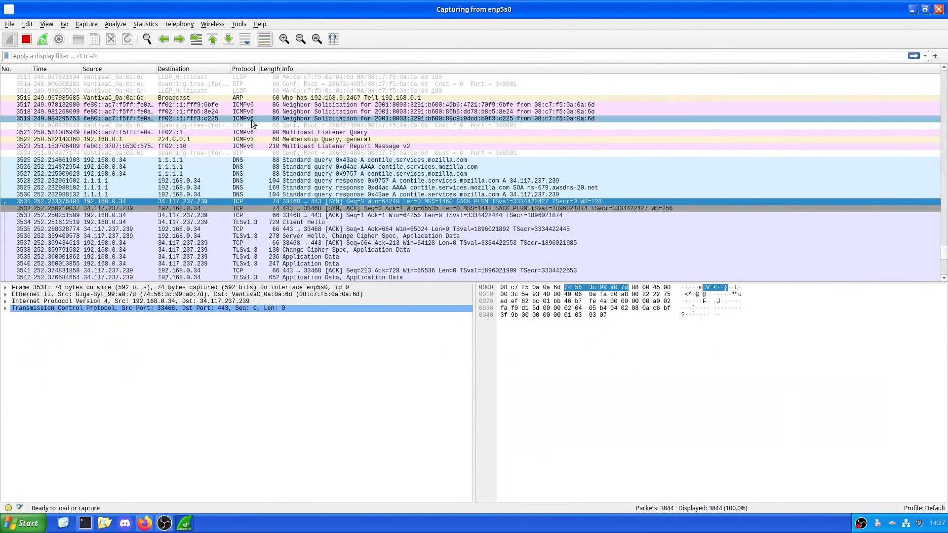
pyautogui.press('Down')
pyautogui.press('Down')
pyautogui.press('Down')
pyautogui.click(715, 377)
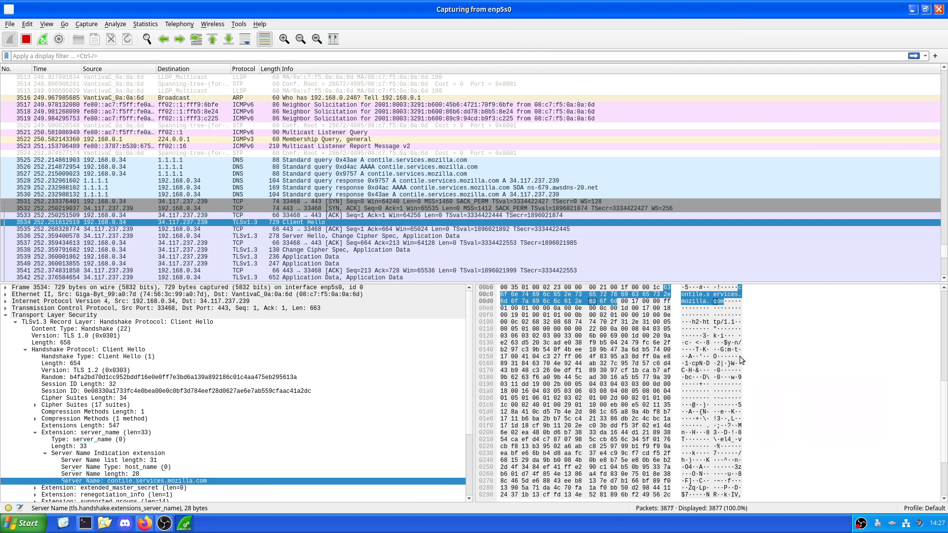
pyautogui.scroll(-2, 739, 356)
pyautogui.scroll(5, 672, 463)
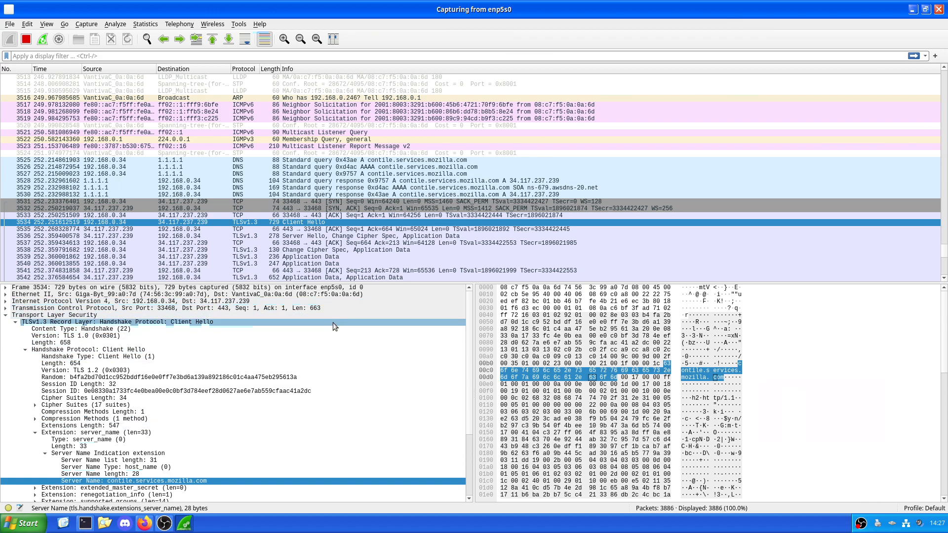
pyautogui.scroll(-1, 5, 472)
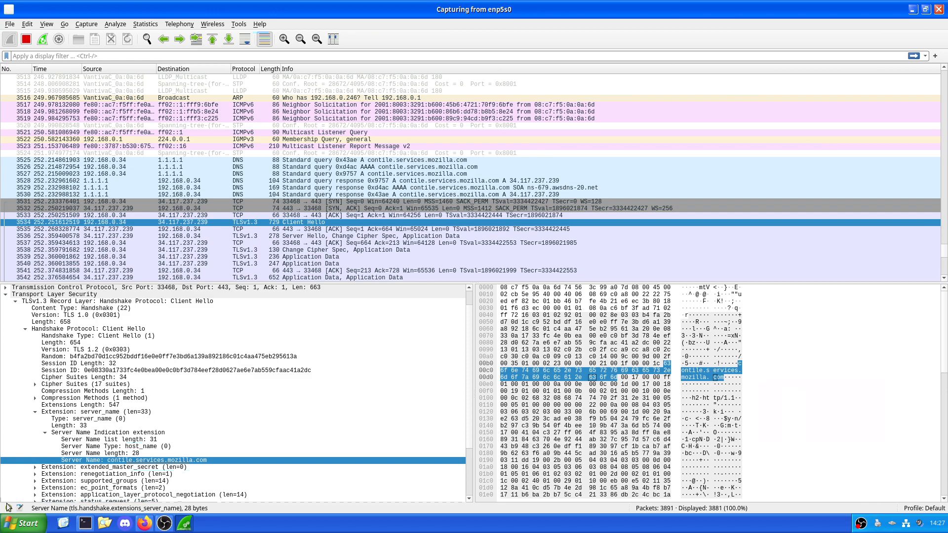